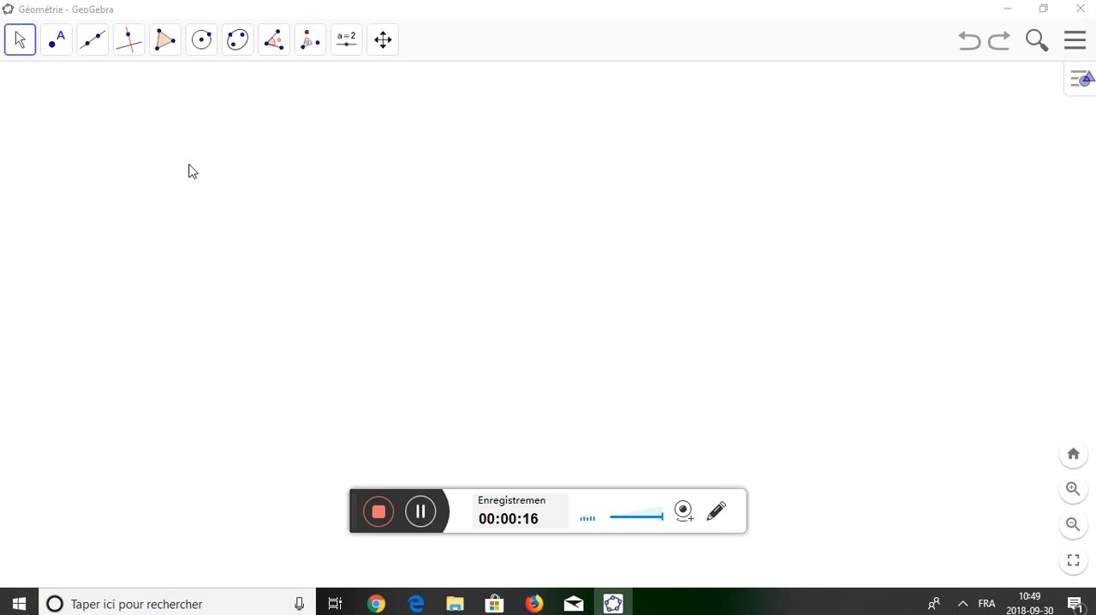
# Set the label style of new points to Nom for the Point tool.
pyautogui.click(61, 52)
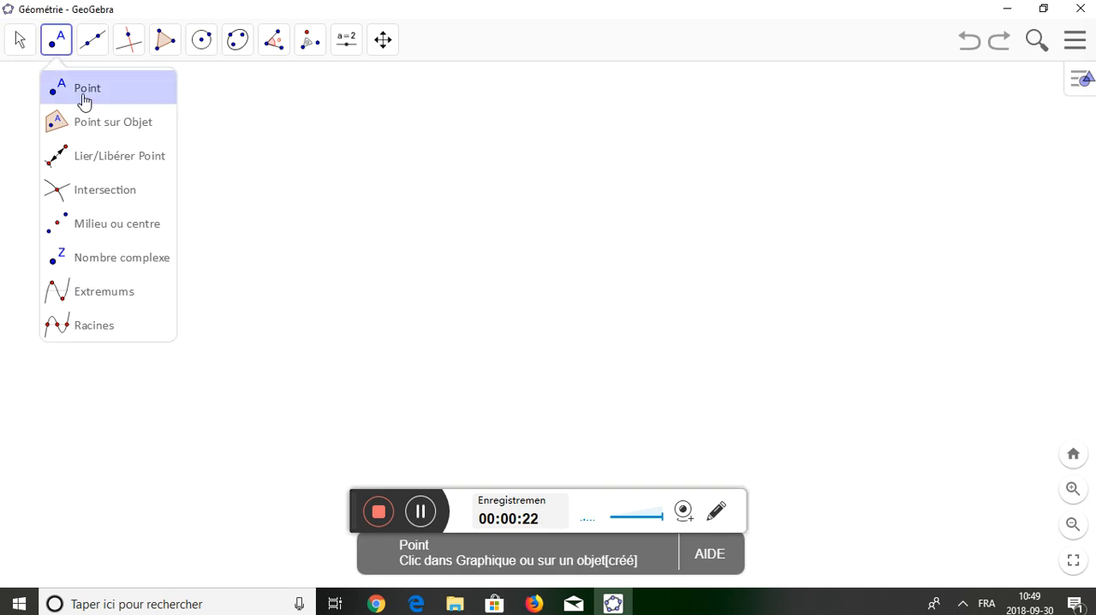
pyautogui.click(83, 100)
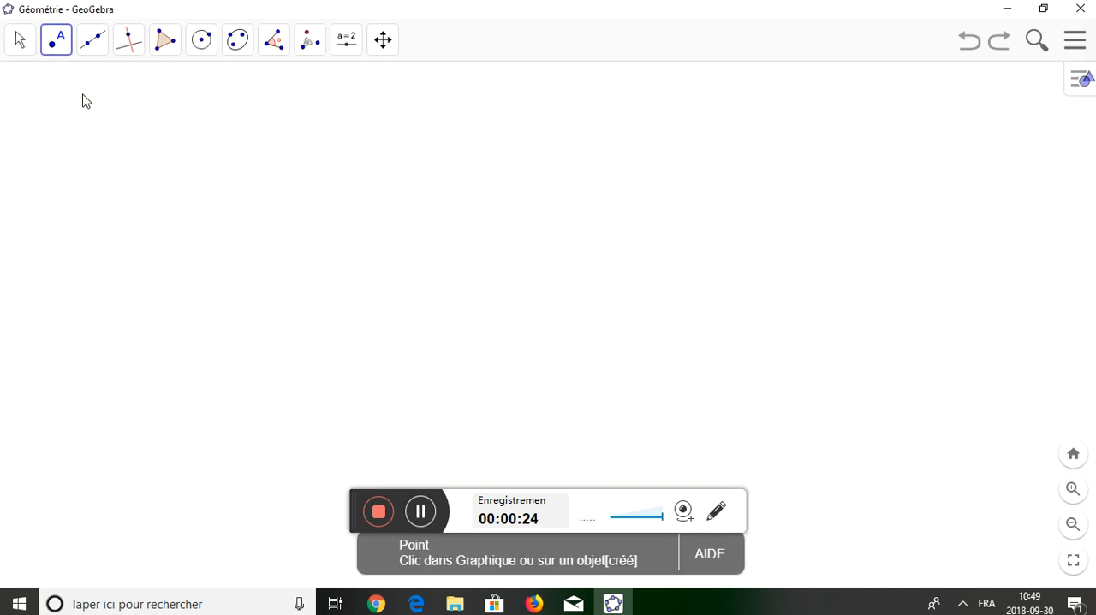
pyautogui.click(1082, 86)
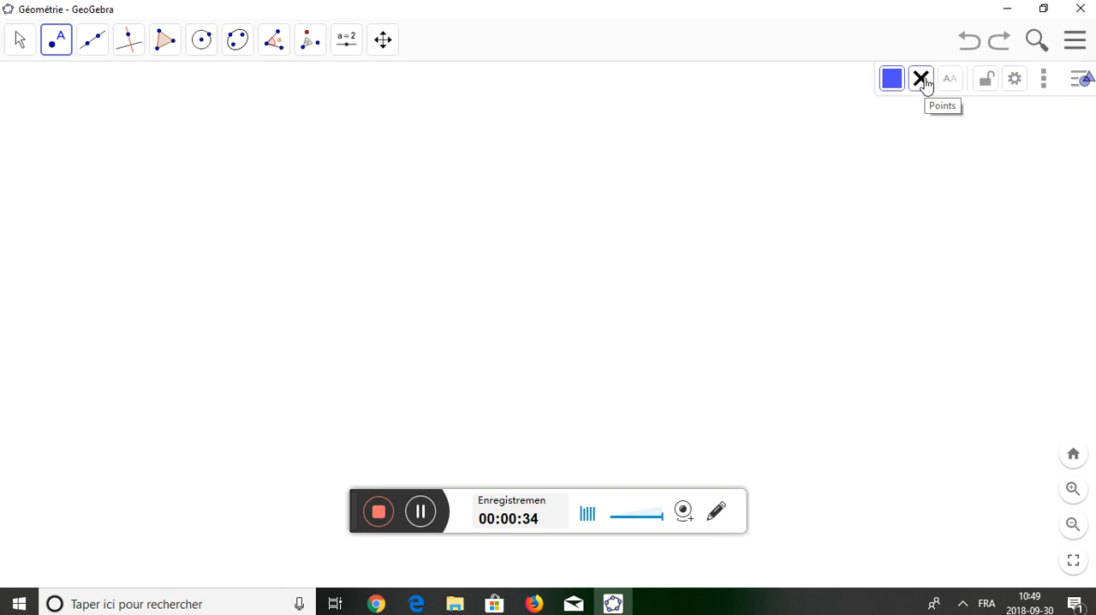
pyautogui.click(952, 84)
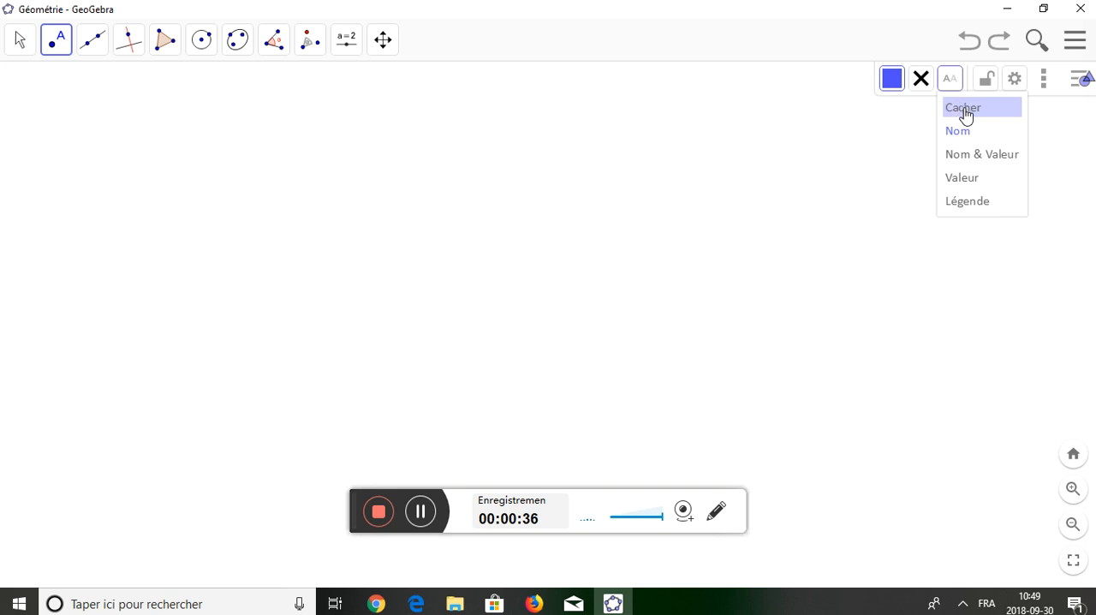
pyautogui.click(973, 134)
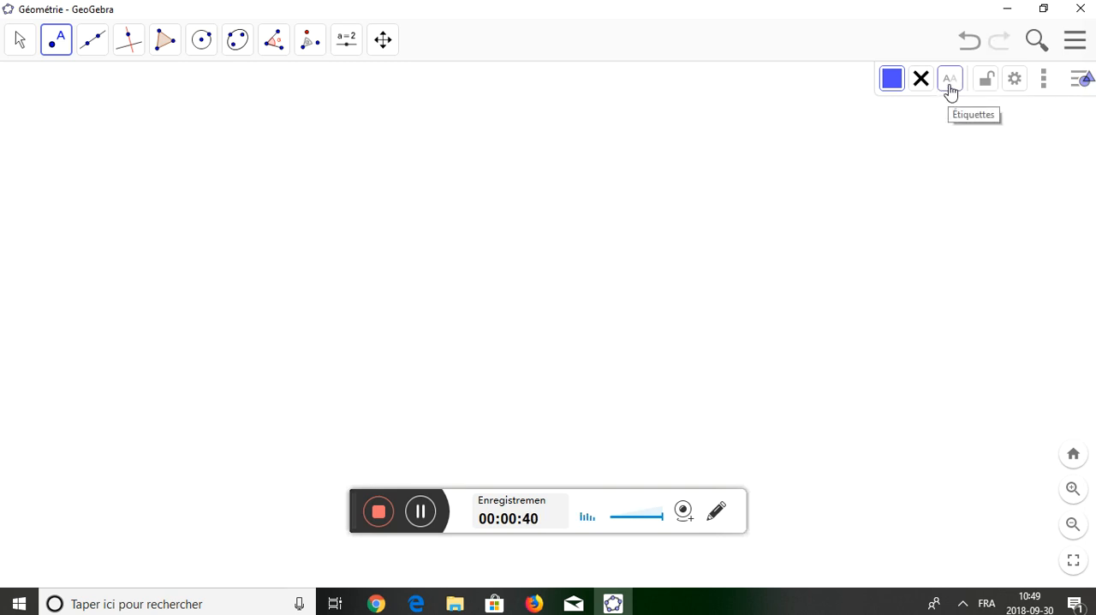
pyautogui.click(950, 83)
pyautogui.click(1078, 84)
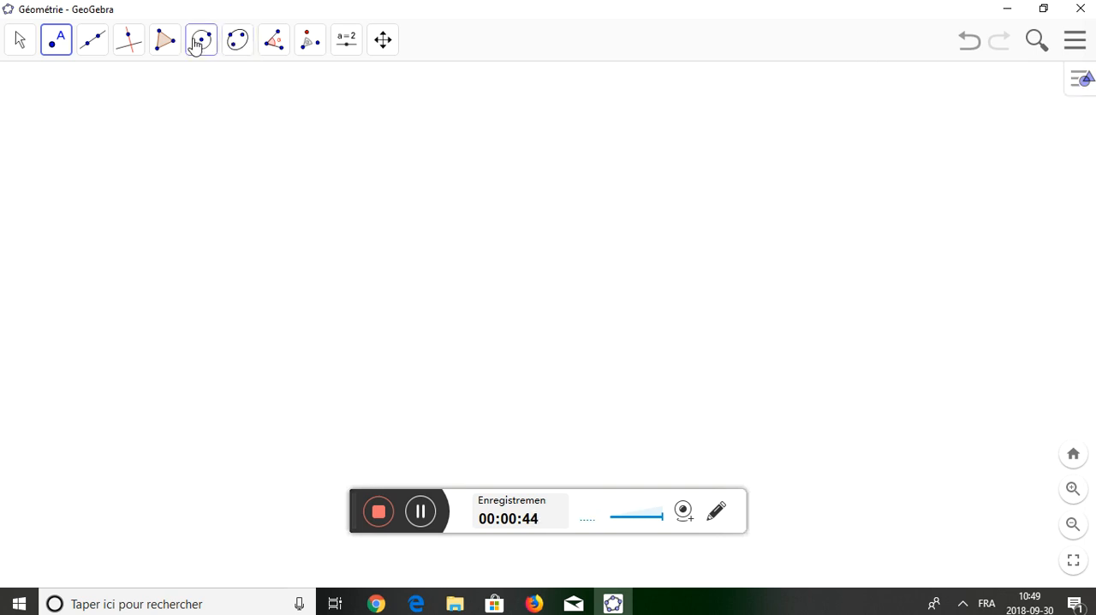
# Draw a triangle ABC with the Polygon tool, with A as the top vertex, B lower left and C lower right.
pyautogui.click(167, 40)
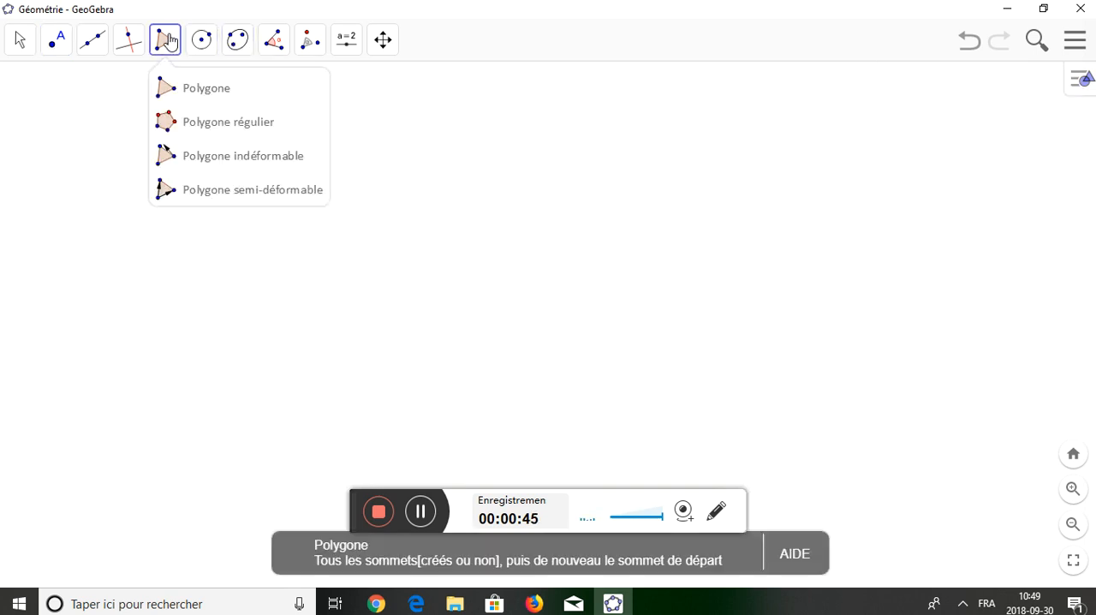
pyautogui.click(190, 92)
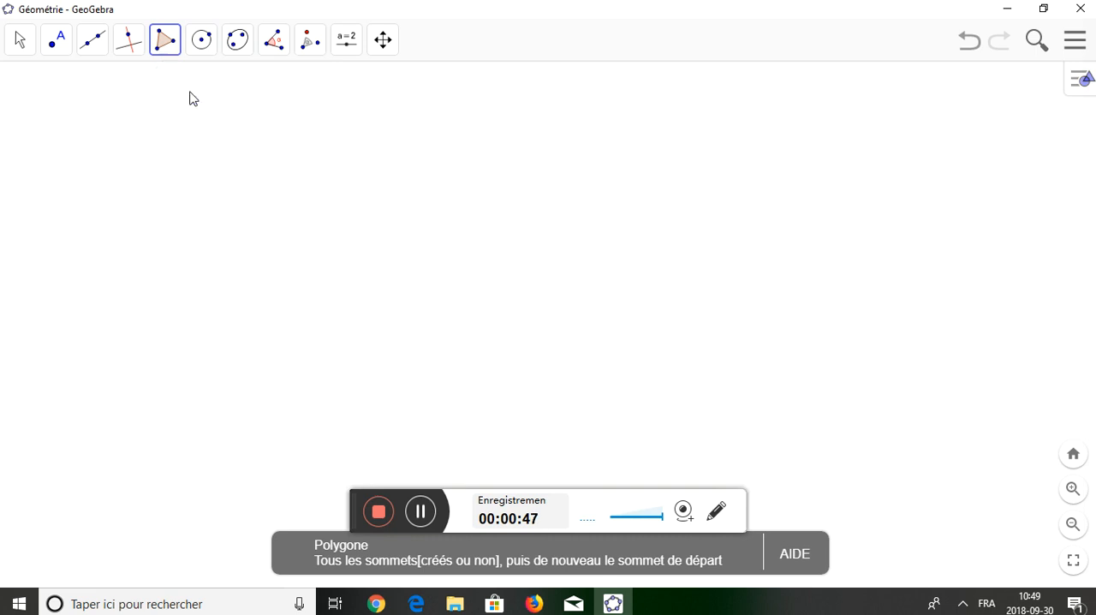
pyautogui.click(280, 155)
pyautogui.click(186, 238)
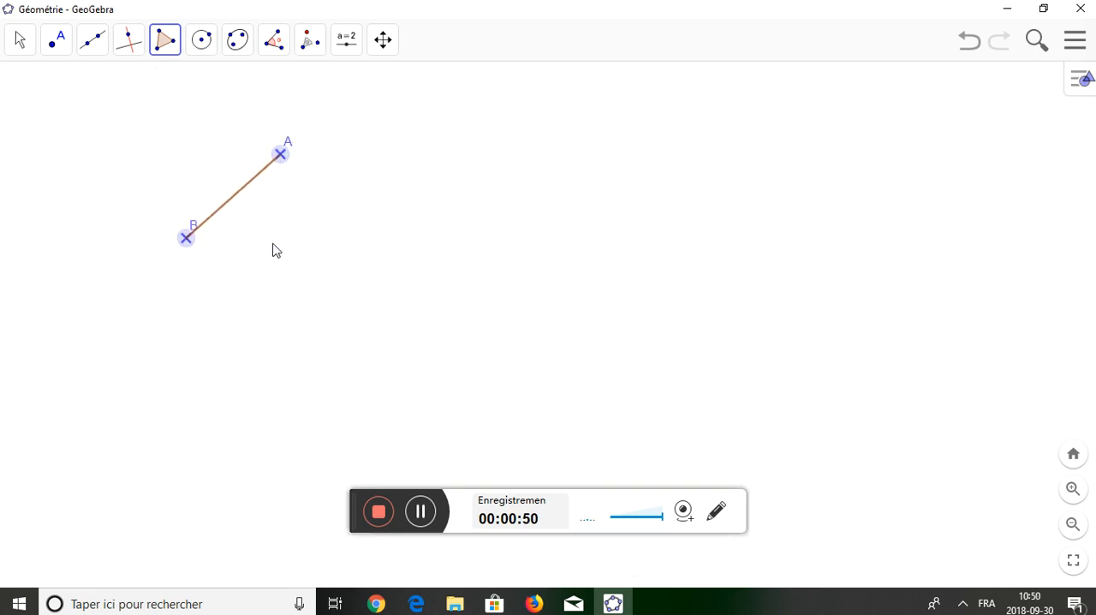
pyautogui.click(414, 239)
pyautogui.moveTo(416, 246); pyautogui.dragTo(412, 272)
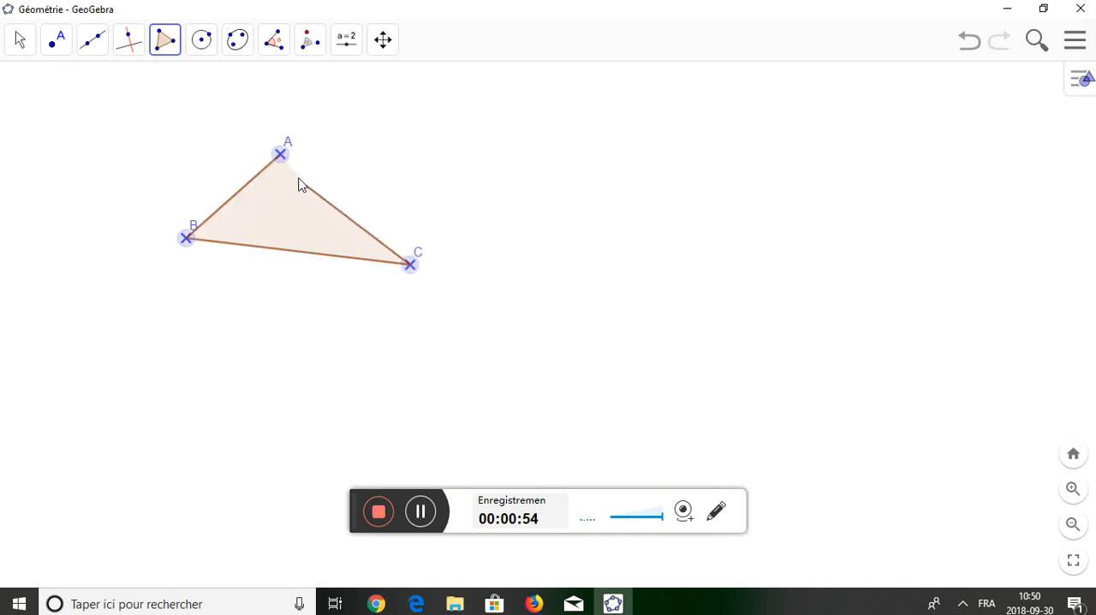
pyautogui.click(280, 154)
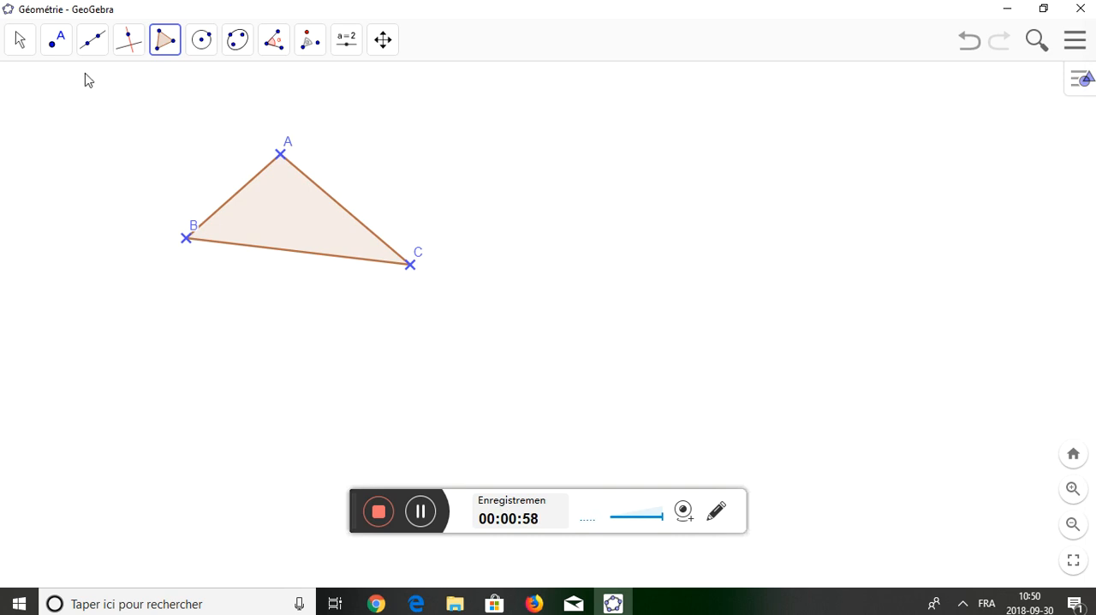
# Place a free point below and to the right of triangle ABC and rename it O.
pyautogui.click(57, 50)
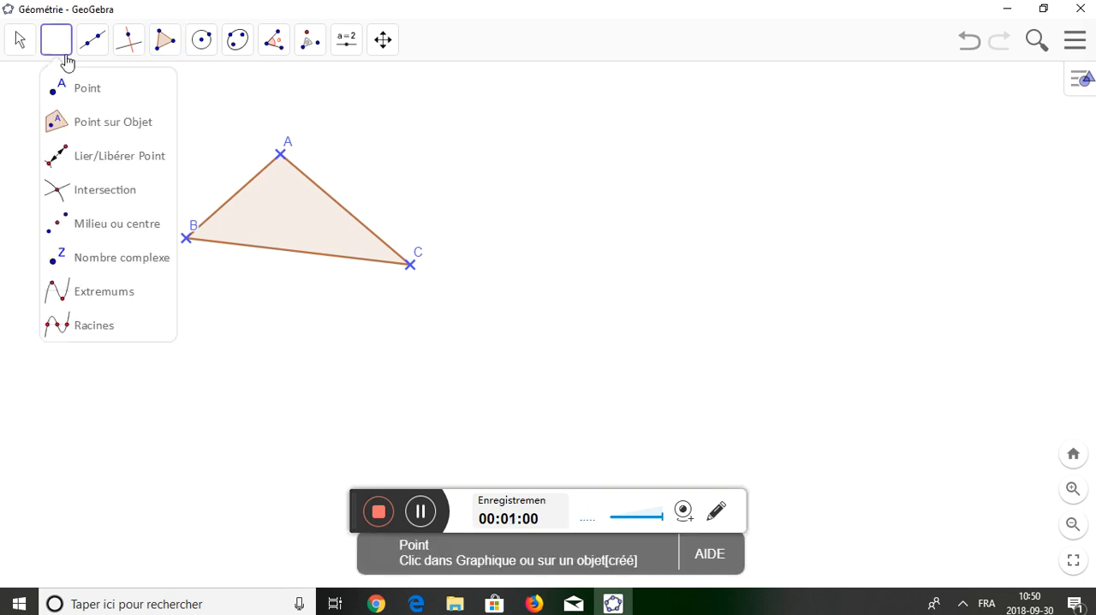
pyautogui.click(93, 93)
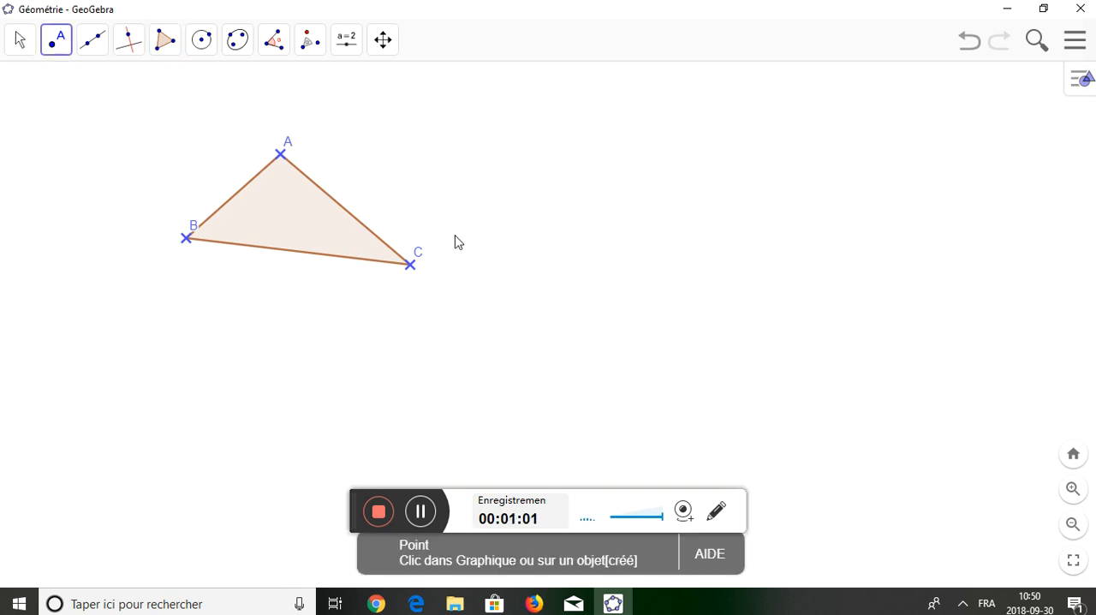
pyautogui.click(544, 306)
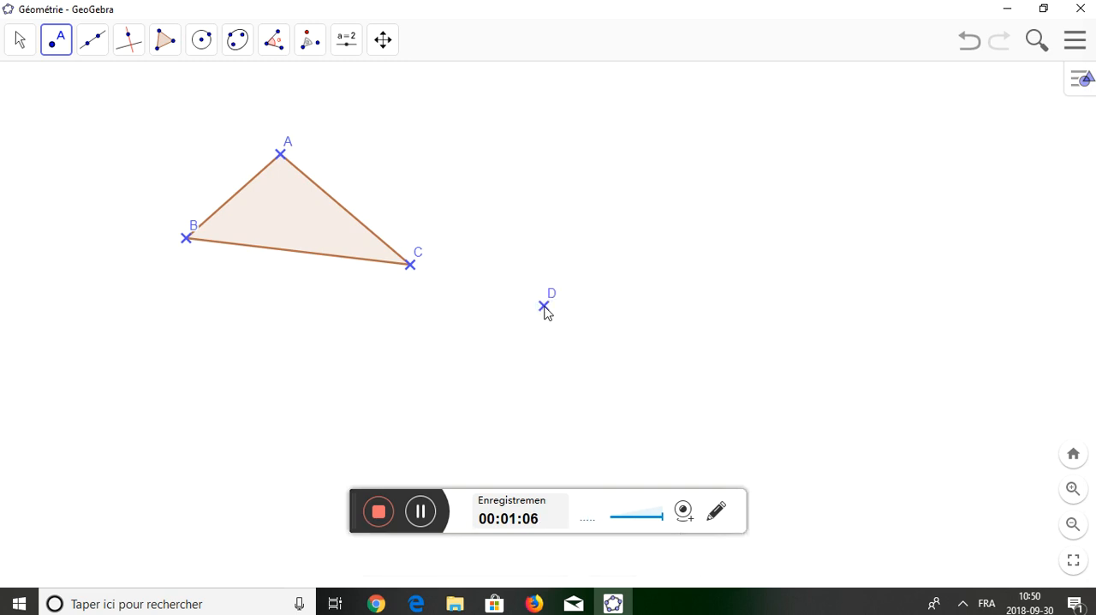
pyautogui.rightClick(544, 308)
pyautogui.click(598, 403)
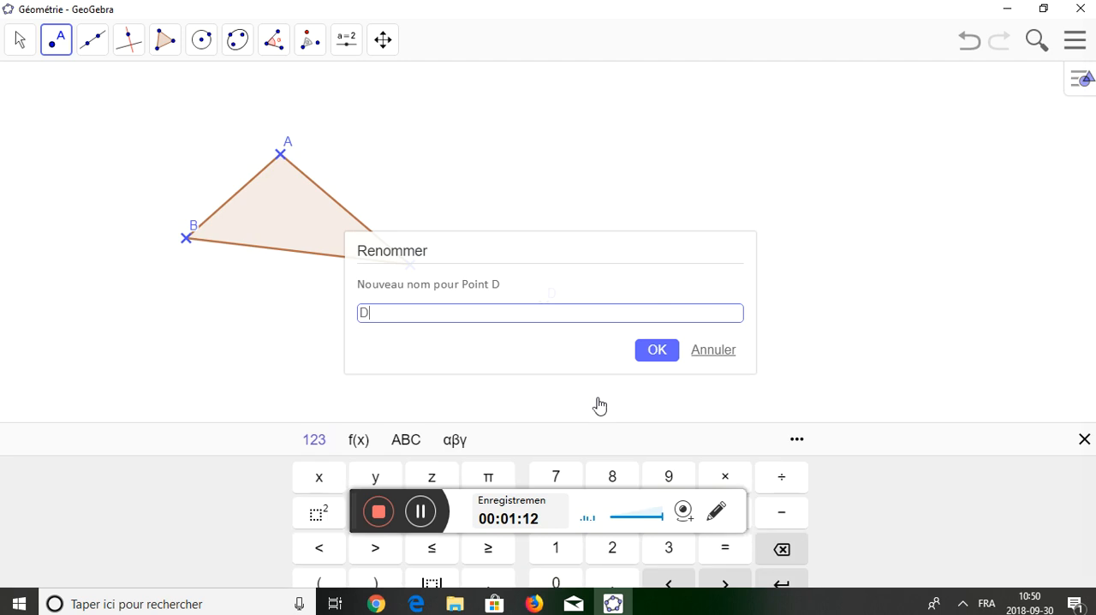
pyautogui.press('BackSpace')
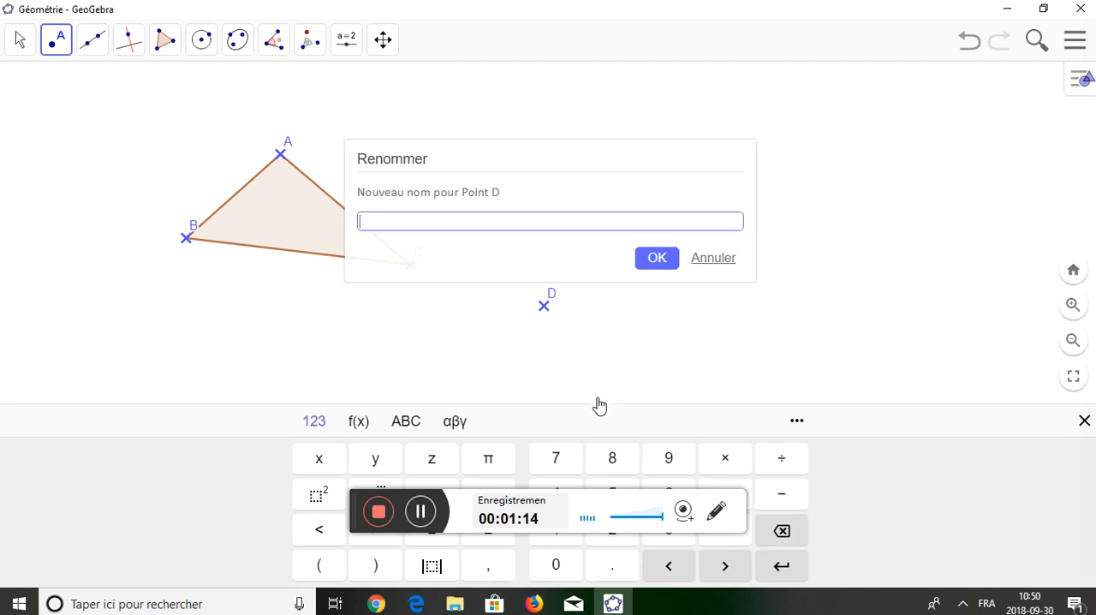
pyautogui.write('O')
pyautogui.click(659, 265)
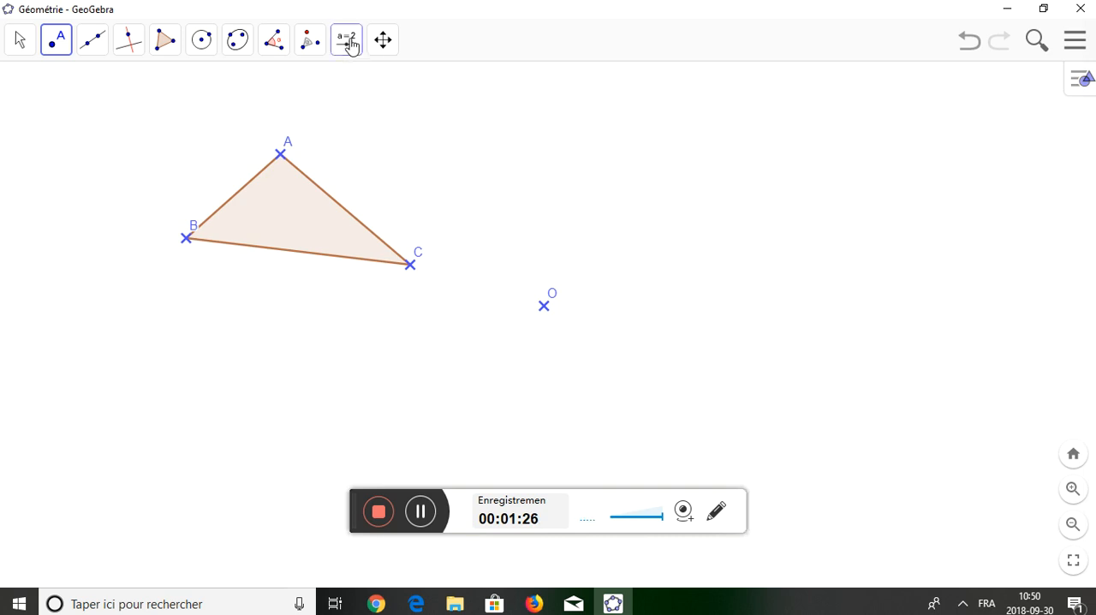
# Start a slider in the empty area above and left of the triangle and set its type to Angle.
pyautogui.click(349, 45)
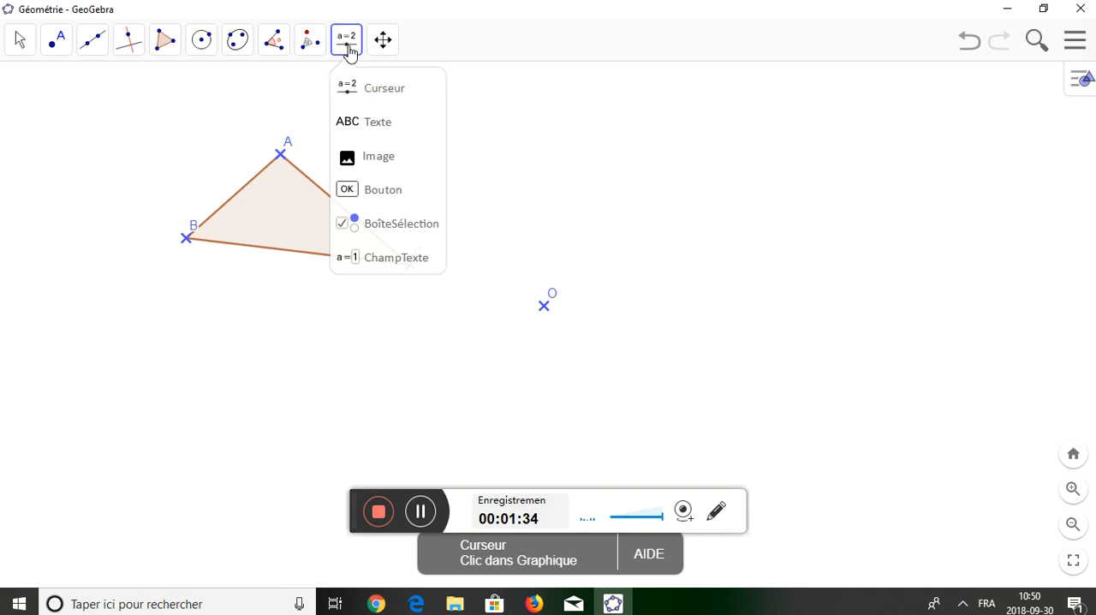
pyautogui.click(367, 93)
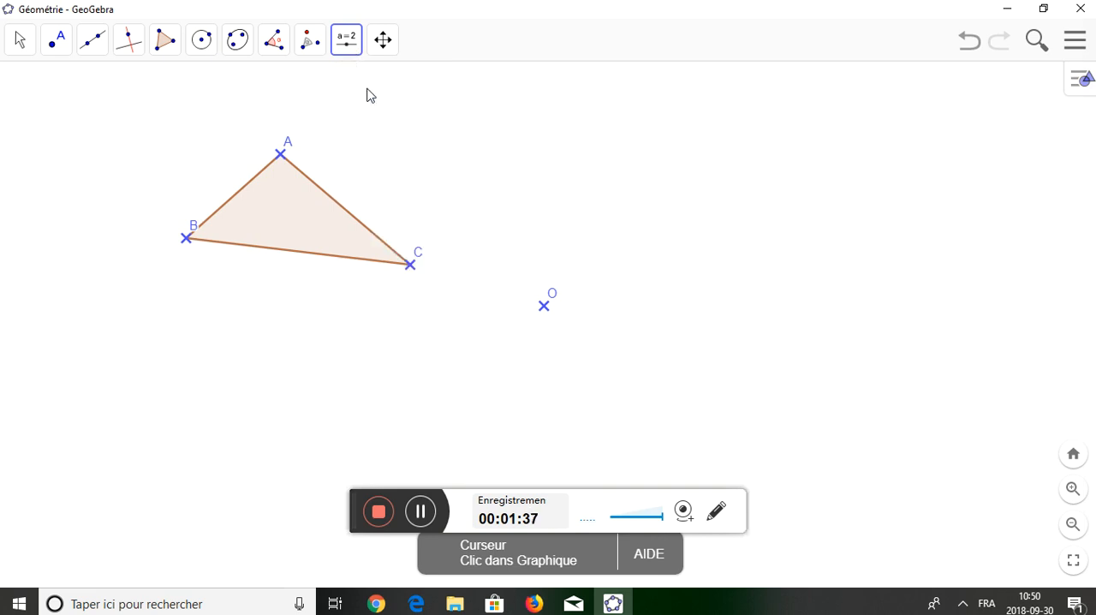
pyautogui.click(64, 126)
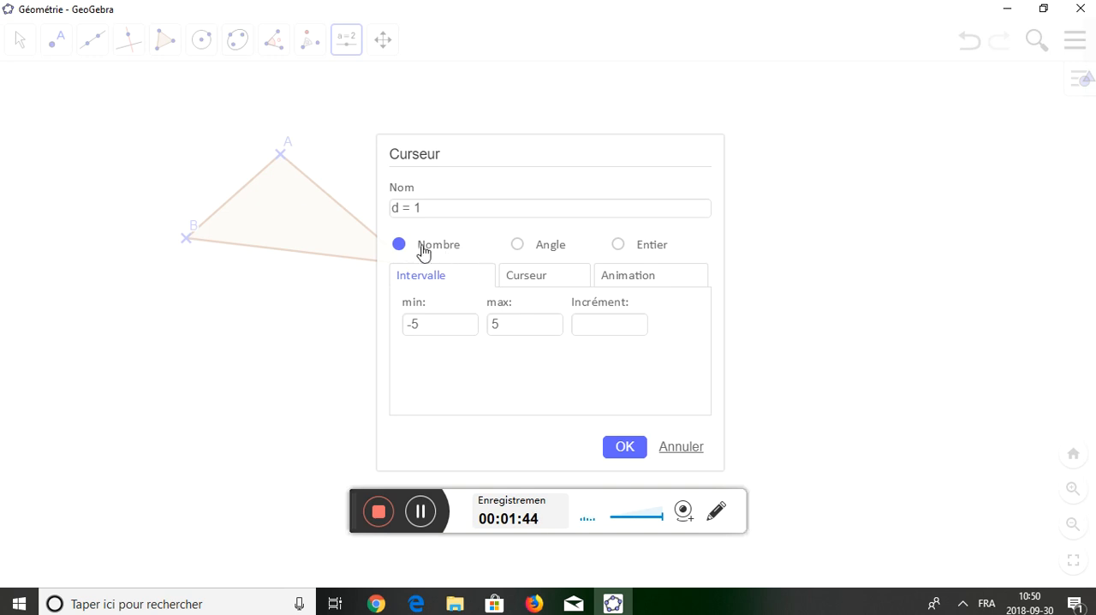
pyautogui.click(518, 245)
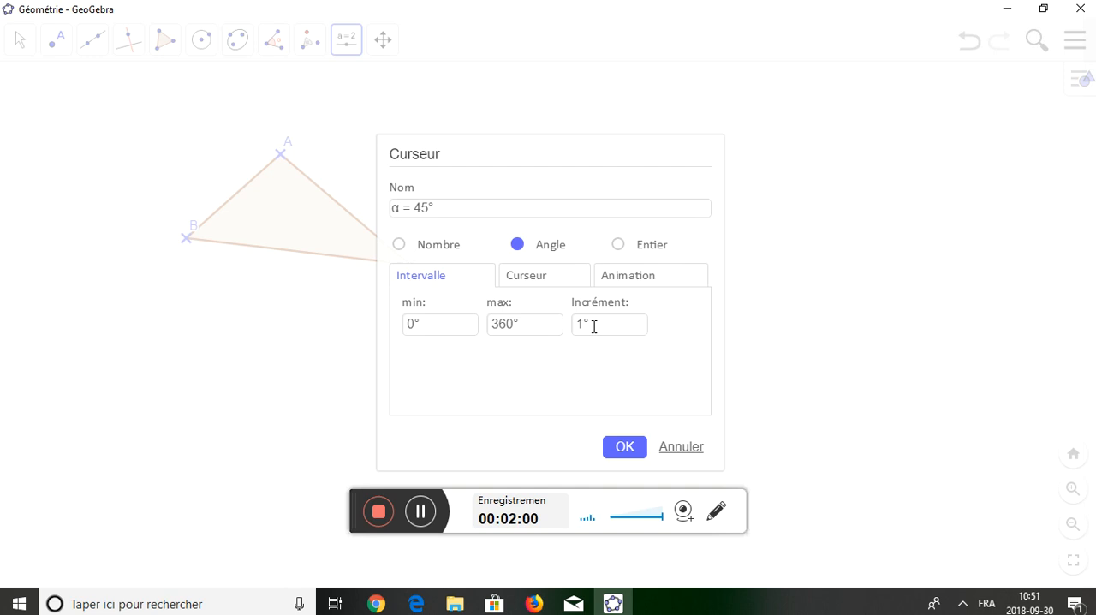
# Name the angle slider "Angle" and create it with the preset interval and increment.
pyautogui.click(470, 206)
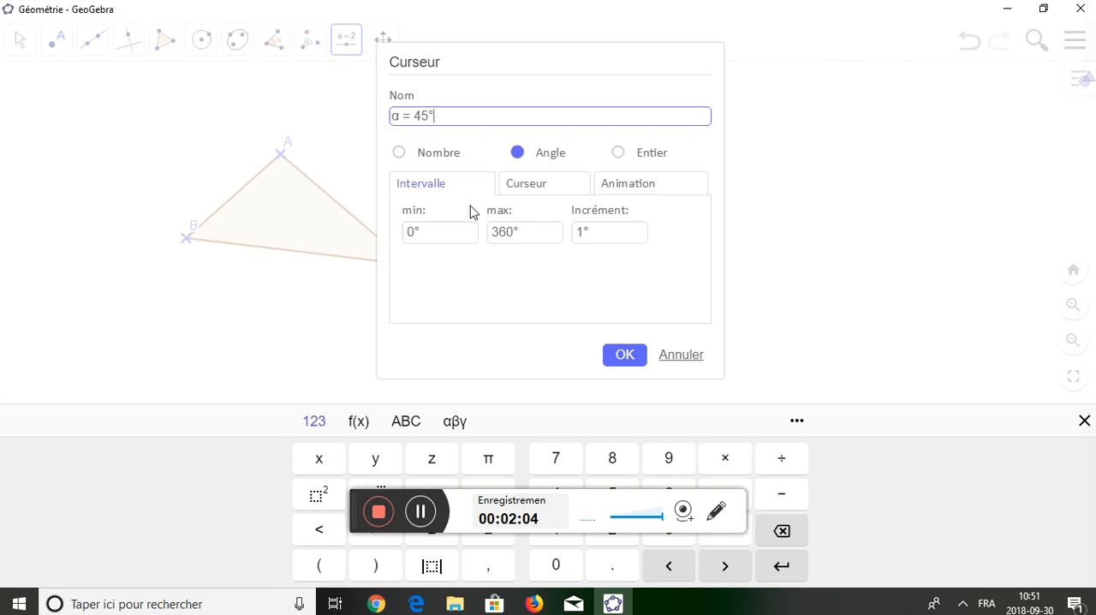
pyautogui.press('BackSpace')
pyautogui.press('BackSpace')
pyautogui.press('BackSpace')
pyautogui.press('BackSpace')
pyautogui.press('BackSpace')
pyautogui.press('BackSpace')
pyautogui.press('BackSpace')
pyautogui.write('Angle')
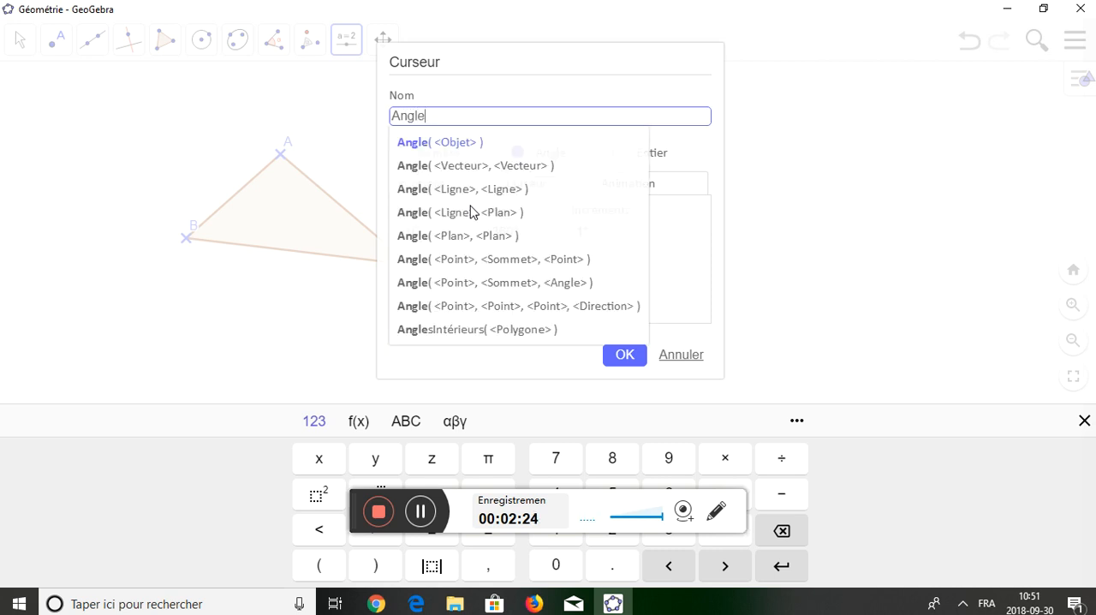
pyautogui.click(619, 370)
pyautogui.click(619, 370)
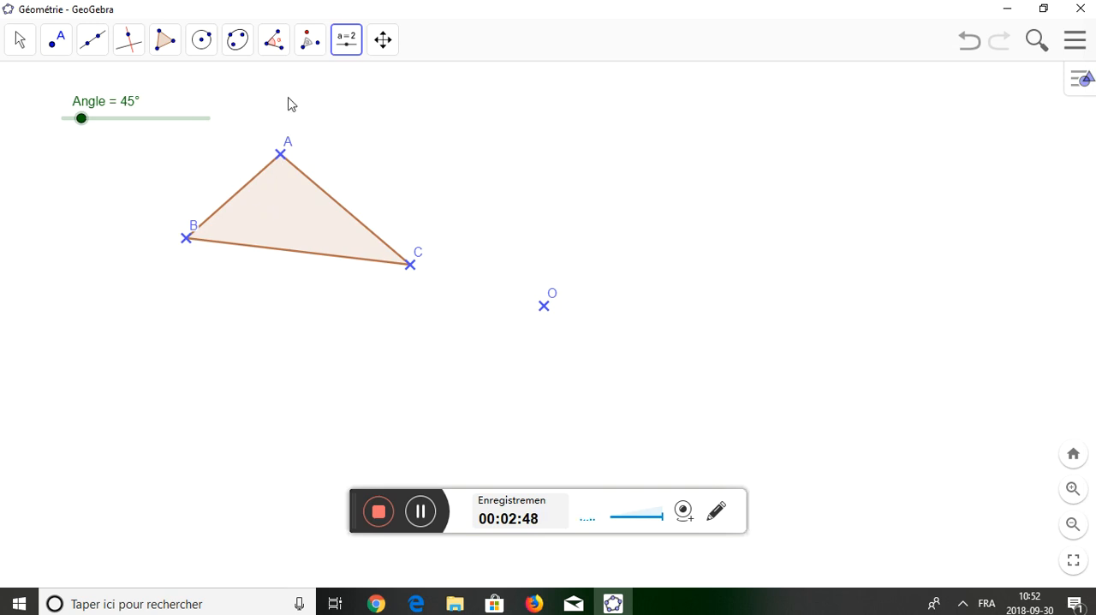
# Rotate triangle ABC counterclockwise around point O, using the slider variable Angle as the rotation angle.
pyautogui.click(306, 49)
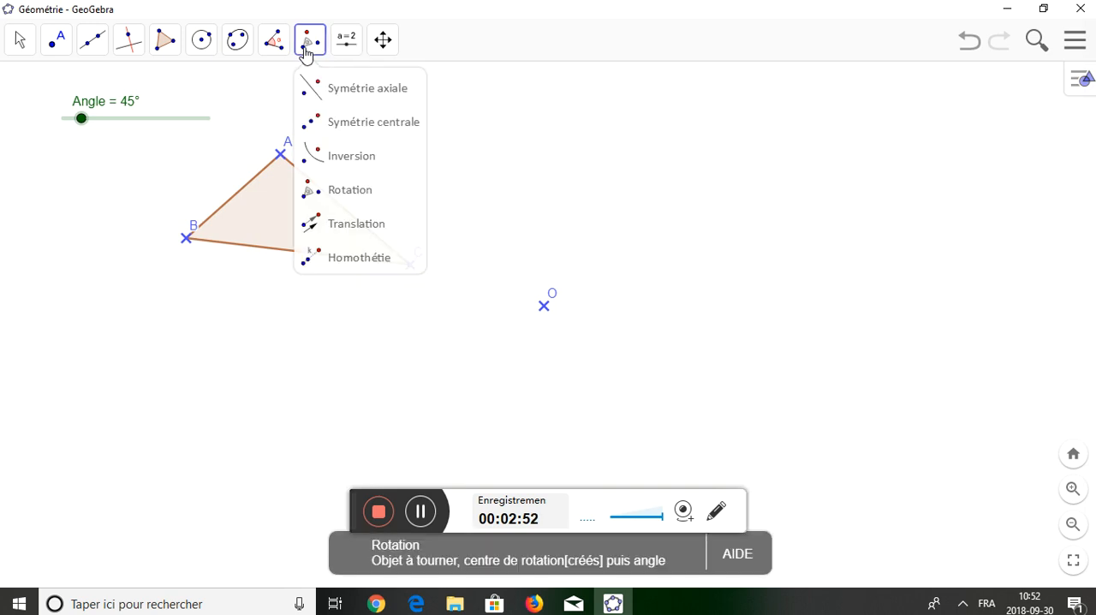
pyautogui.click(329, 198)
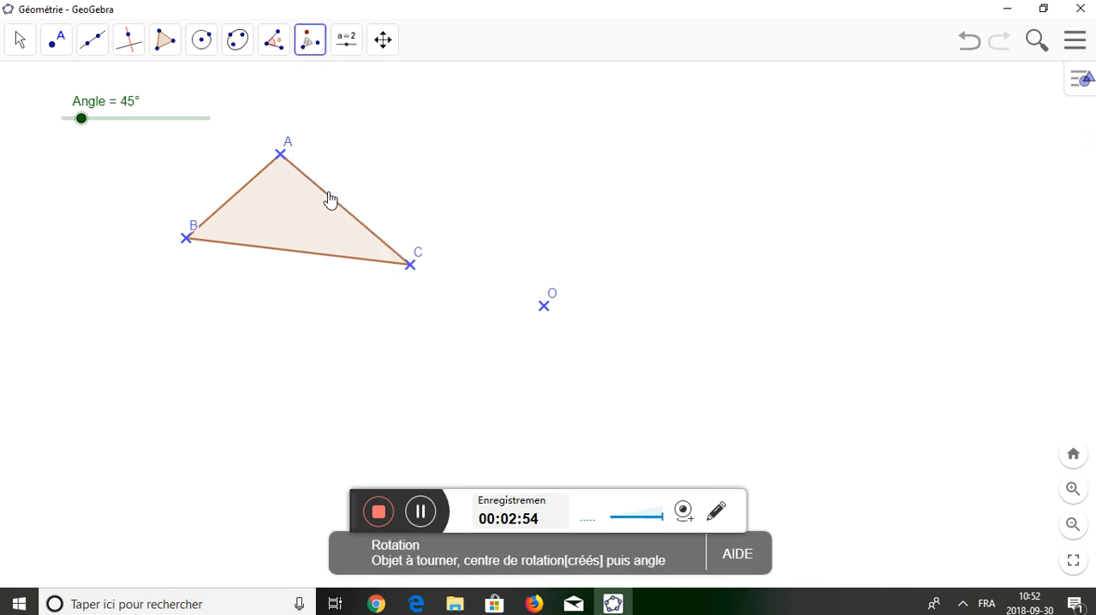
pyautogui.click(280, 218)
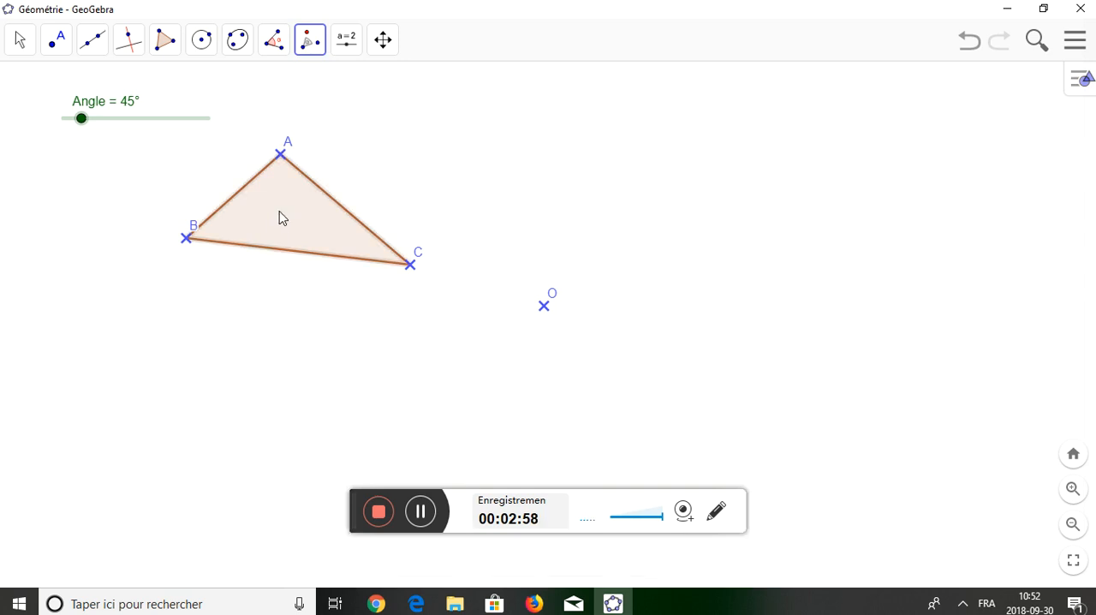
pyautogui.click(545, 306)
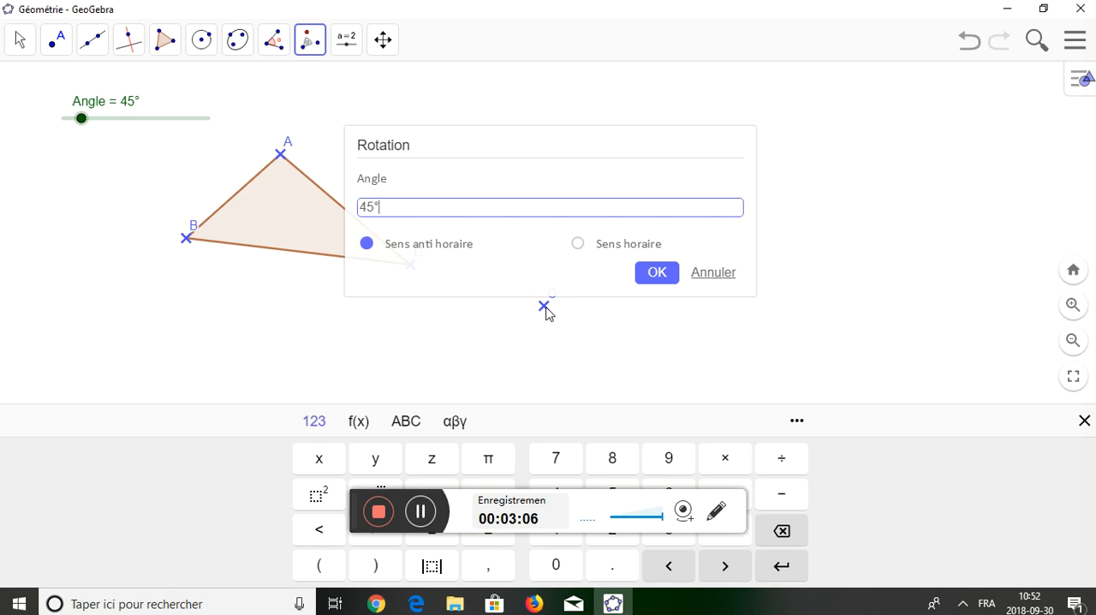
pyautogui.press('BackSpace')
pyautogui.press('BackSpace')
pyautogui.press('BackSpace')
pyautogui.write('Angle')
pyautogui.click(661, 272)
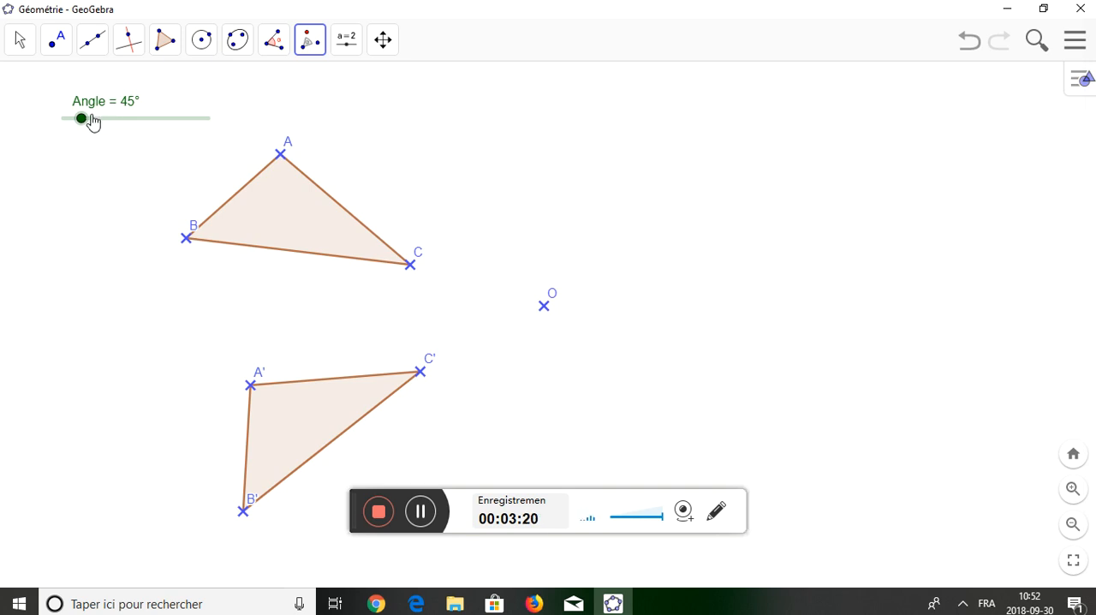
# Move the Angle slider through 90°, 180° and 248° up to 360° to turn the image triangle around O.
pyautogui.moveTo(82, 125); pyautogui.dragTo(100, 125)
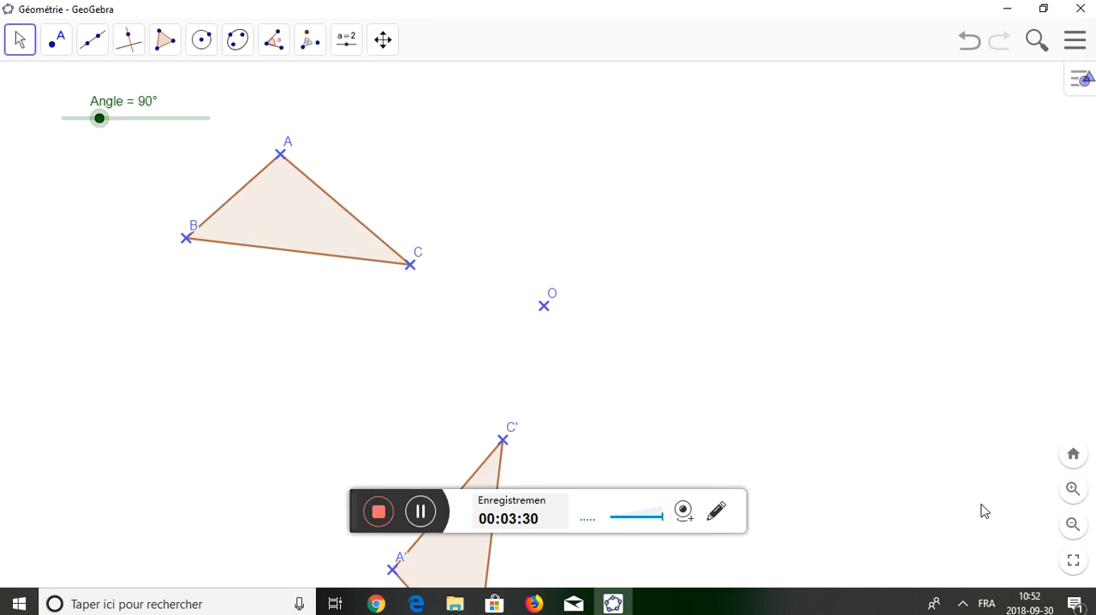
pyautogui.click(1068, 535)
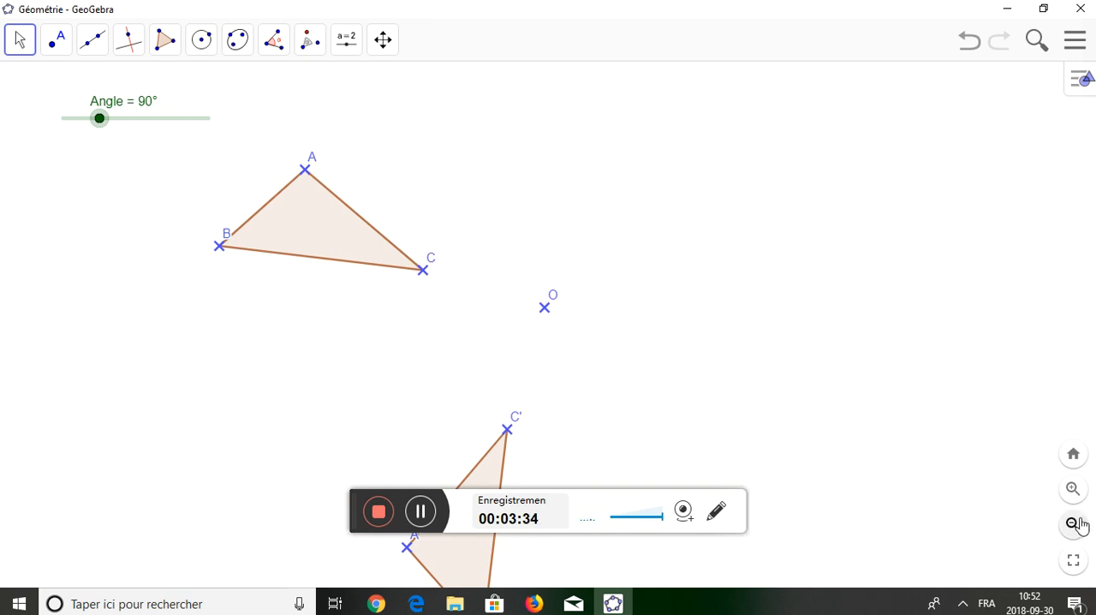
pyautogui.click(1074, 524)
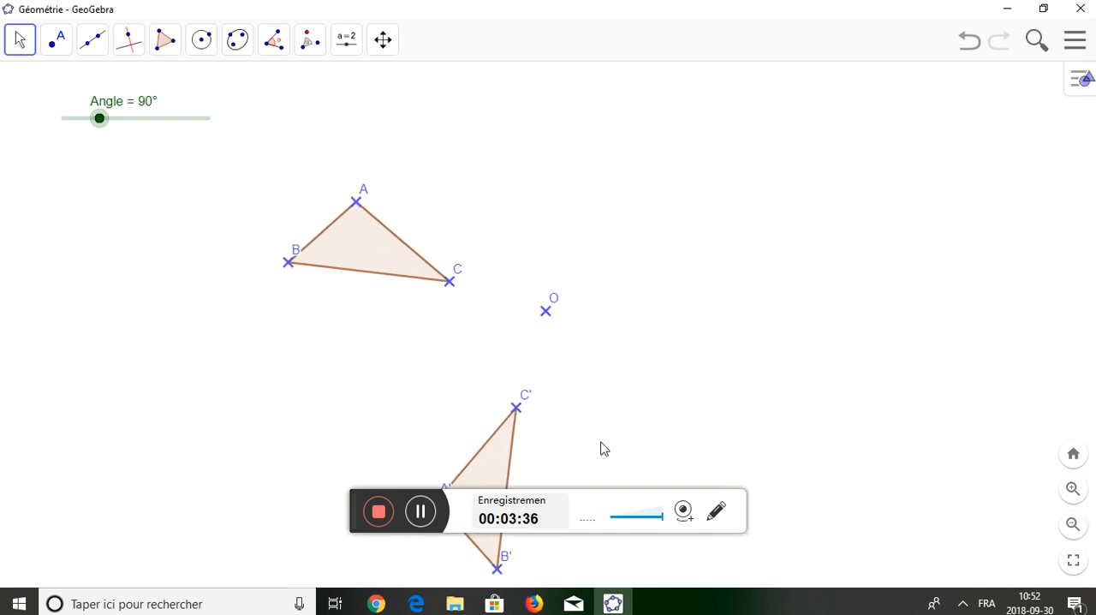
pyautogui.moveTo(100, 125); pyautogui.dragTo(138, 135)
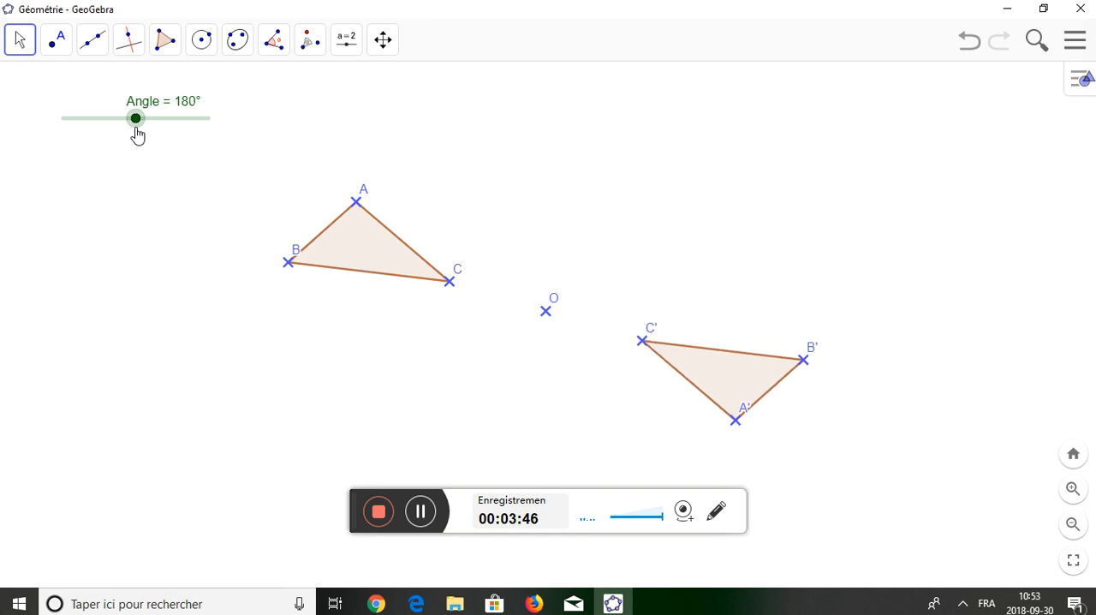
pyautogui.moveTo(137, 135); pyautogui.dragTo(164, 134)
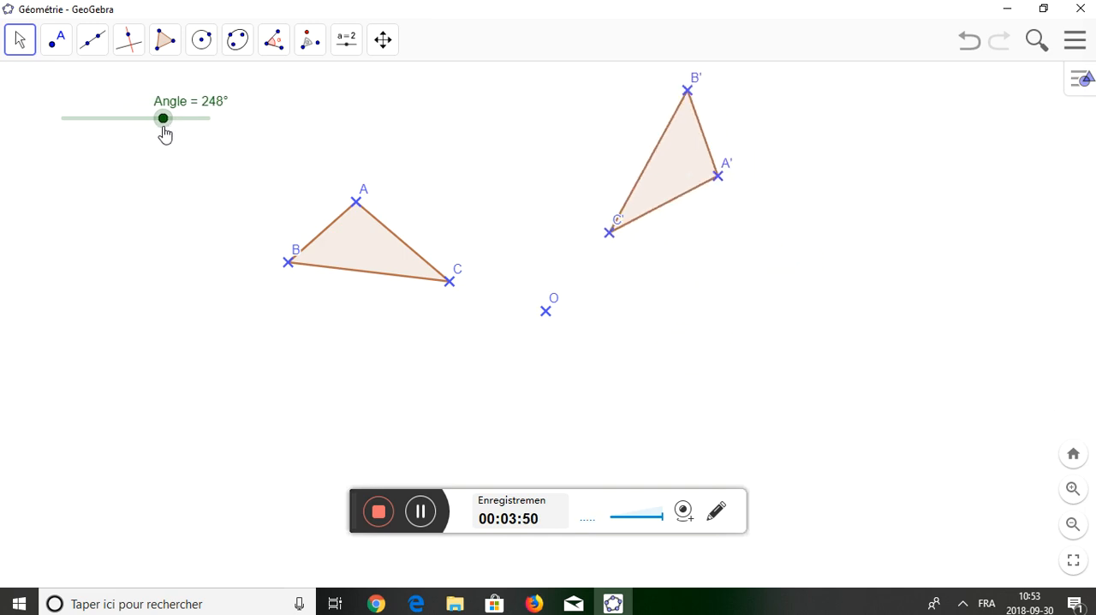
pyautogui.moveTo(165, 134); pyautogui.dragTo(221, 125)
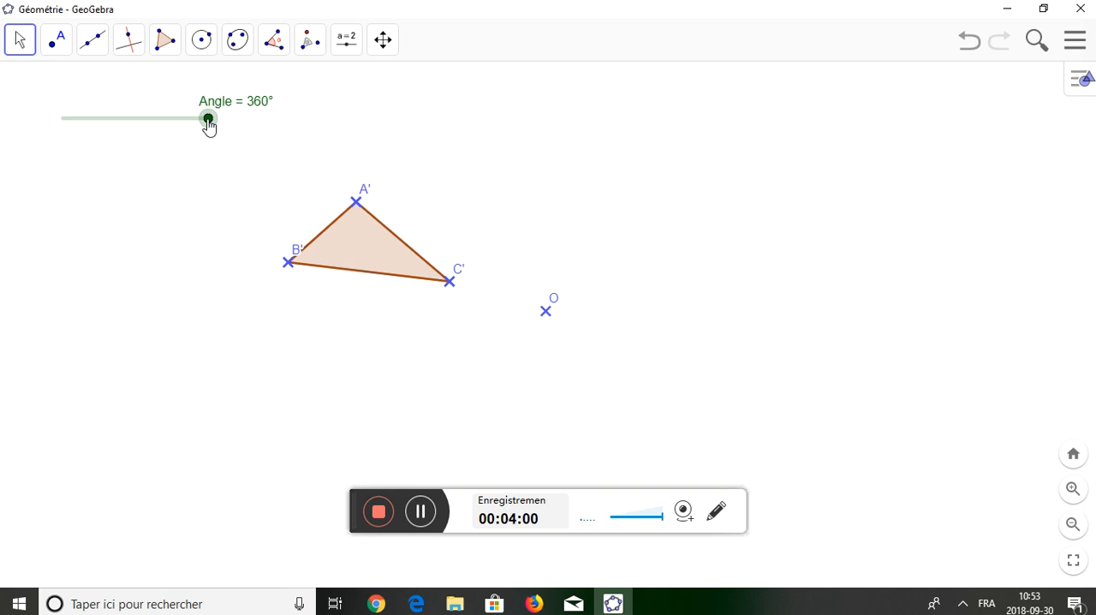
# Return the Angle slider to 0° to bring the image triangle back to its starting position.
pyautogui.moveTo(208, 120); pyautogui.dragTo(25, 127)
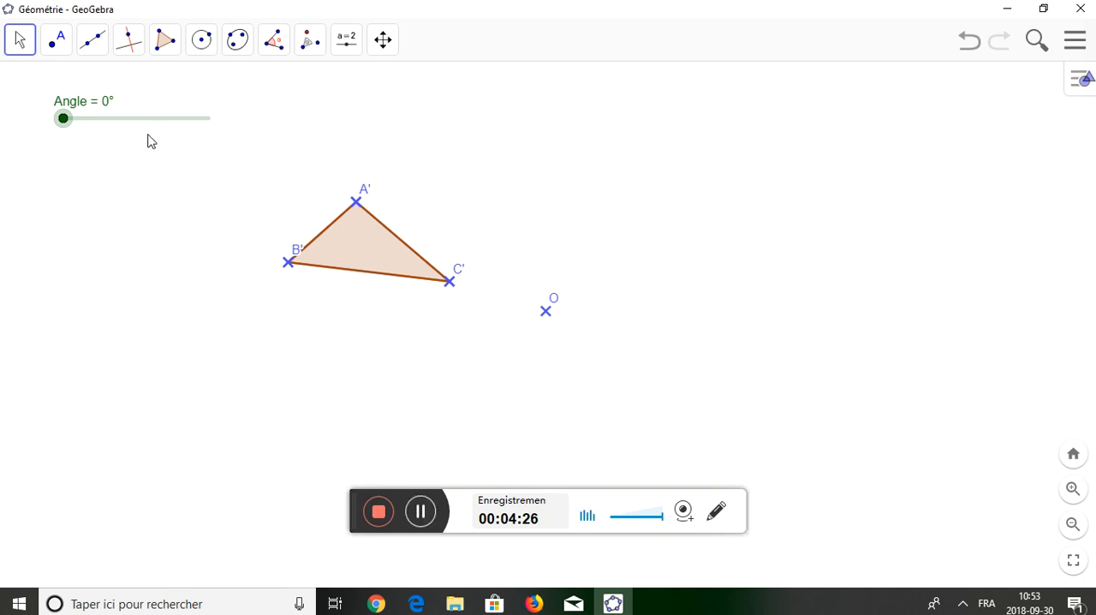
pyautogui.click(421, 511)
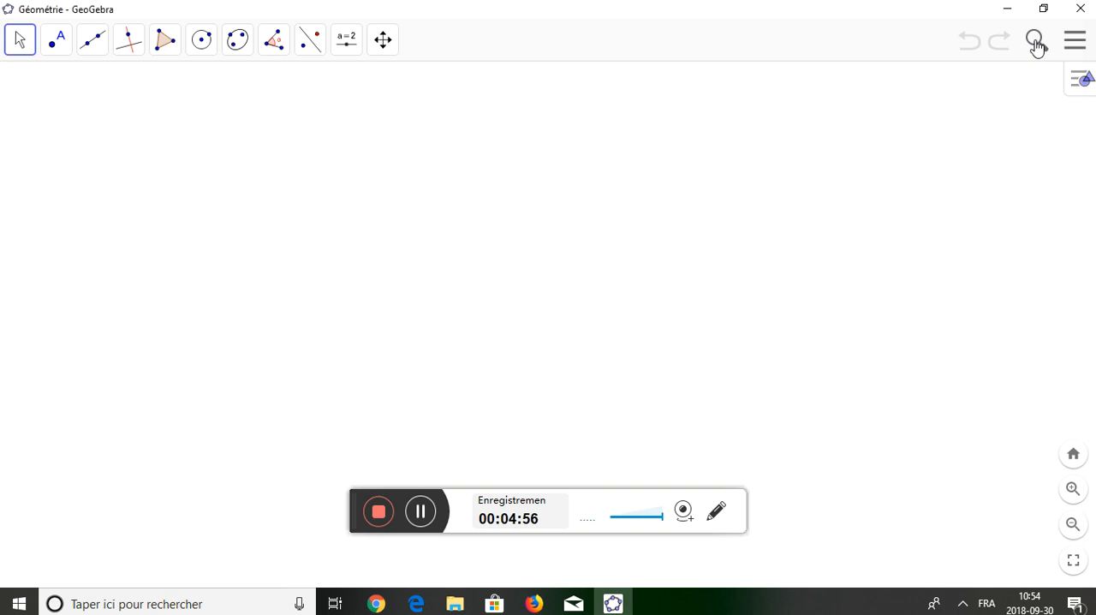
# Open the GeoGebra resource search and browse the available activities.
pyautogui.click(1035, 41)
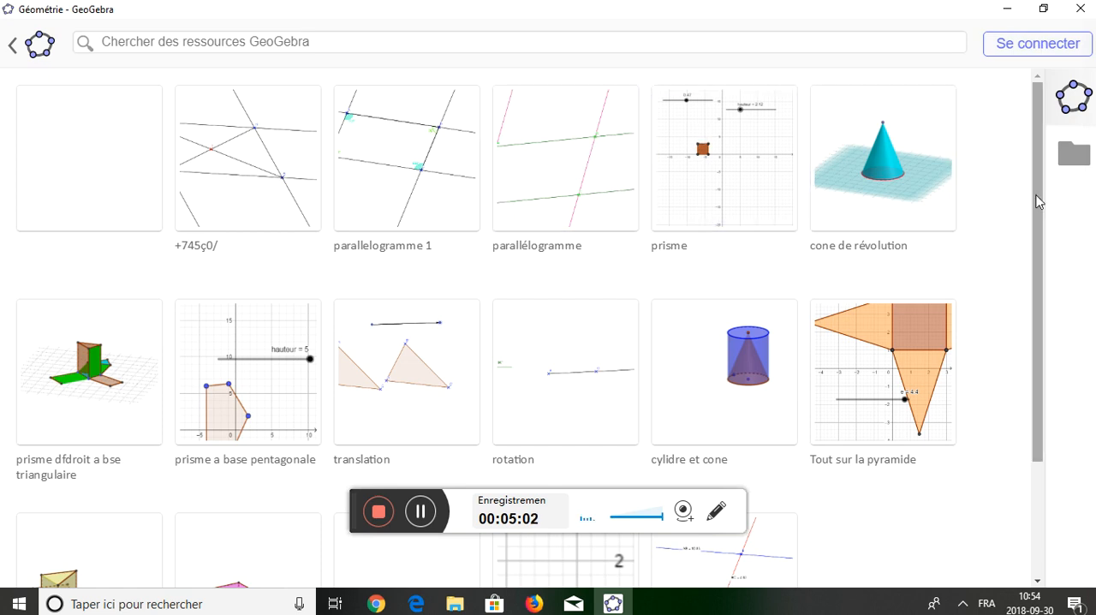
pyautogui.scroll(-1, 1029, 208)
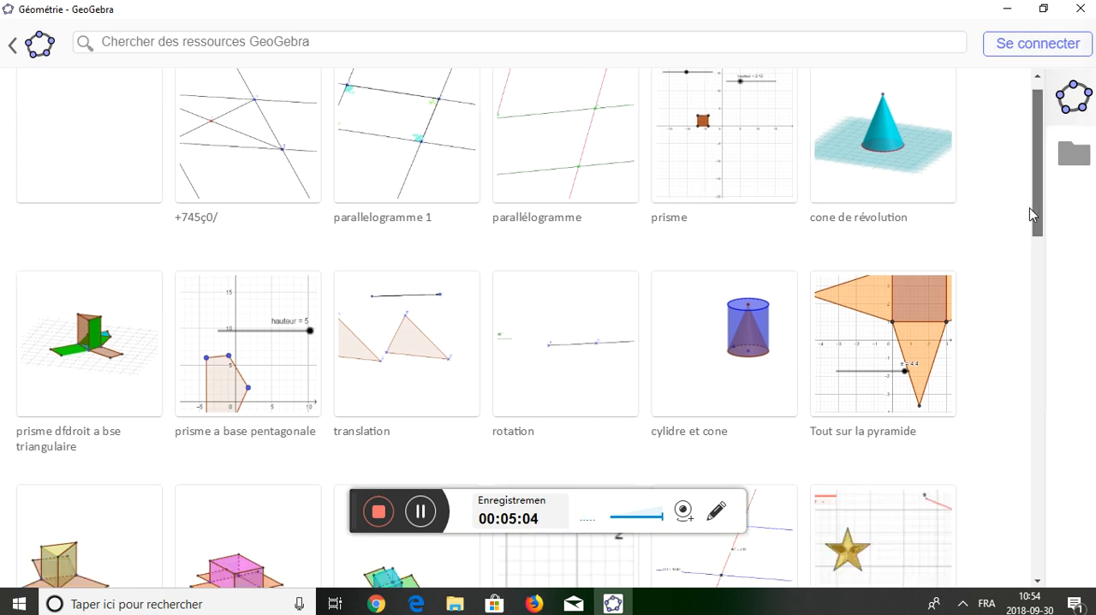
pyautogui.scroll(-1, 1031, 221)
pyautogui.scroll(-3, 1039, 282)
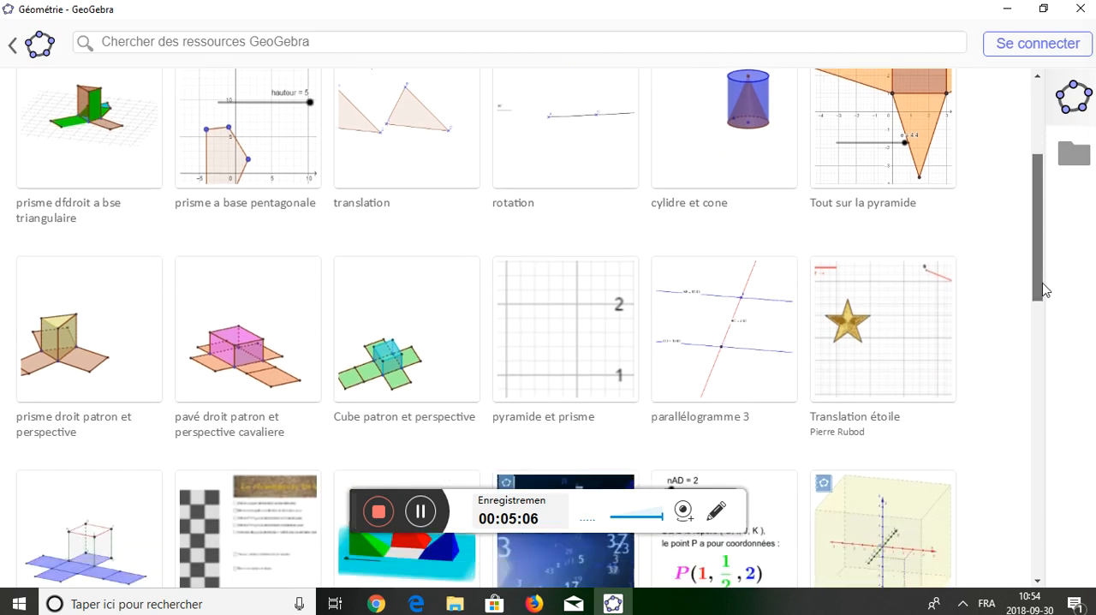
pyautogui.scroll(-3, 1051, 403)
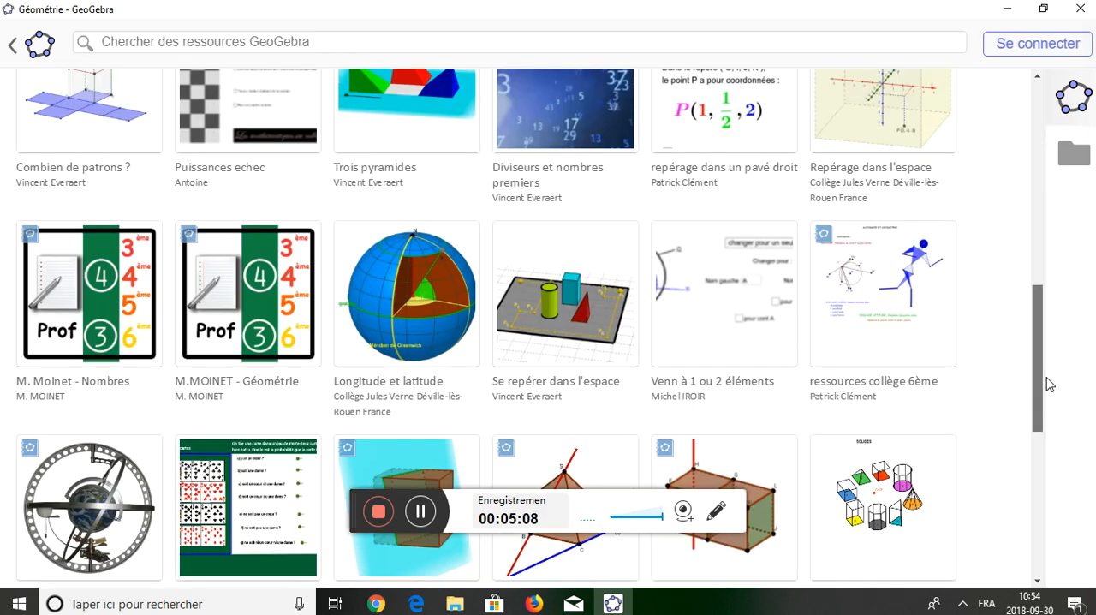
pyautogui.scroll(3, 1046, 377)
pyautogui.scroll(4, 1029, 334)
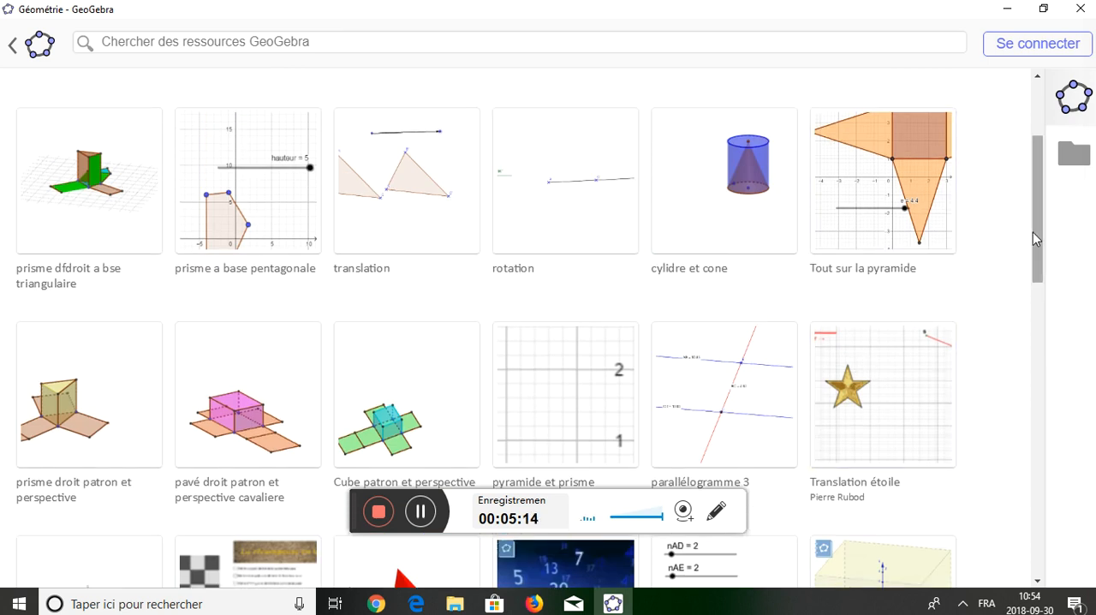
pyautogui.moveTo(1039, 237); pyautogui.dragTo(1053, 295)
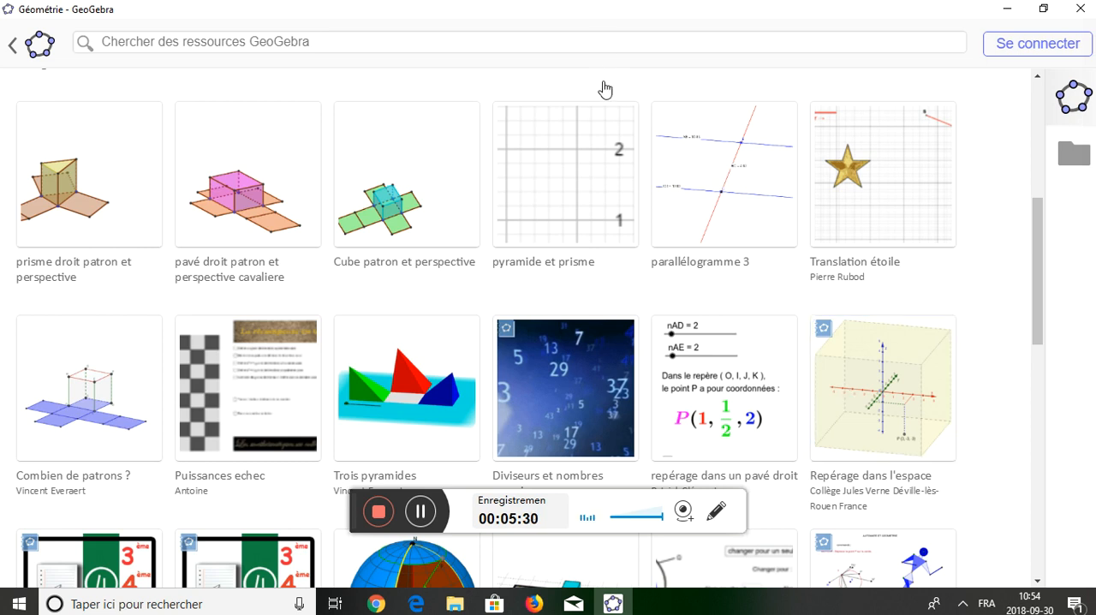
# Search the GeoGebra resources for "translation", look over the results and return to the blank construction.
pyautogui.click(609, 42)
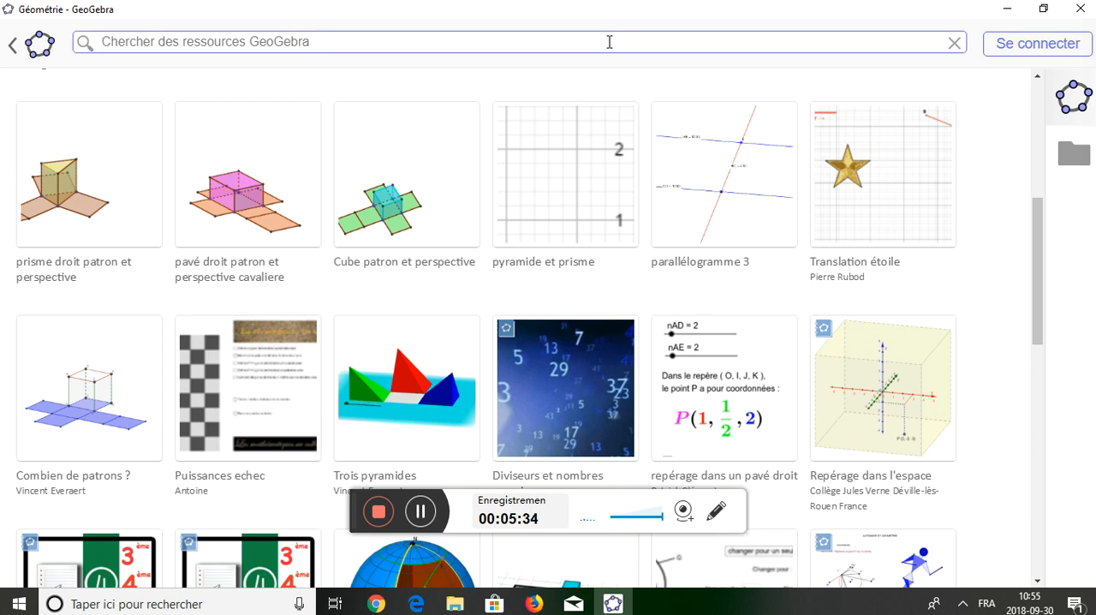
pyautogui.write('translation')
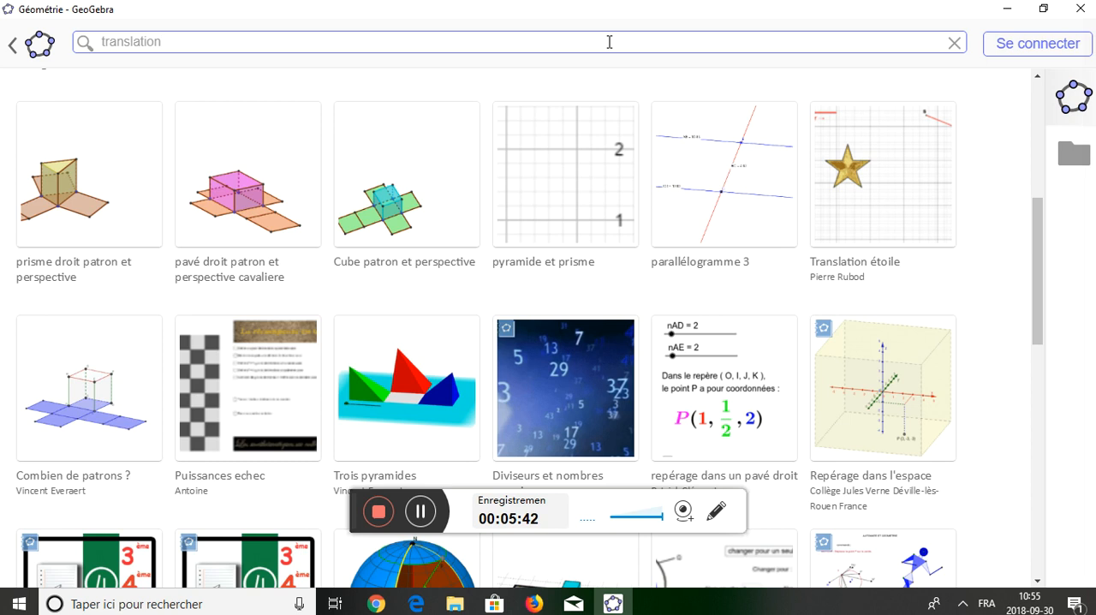
pyautogui.press('Return')
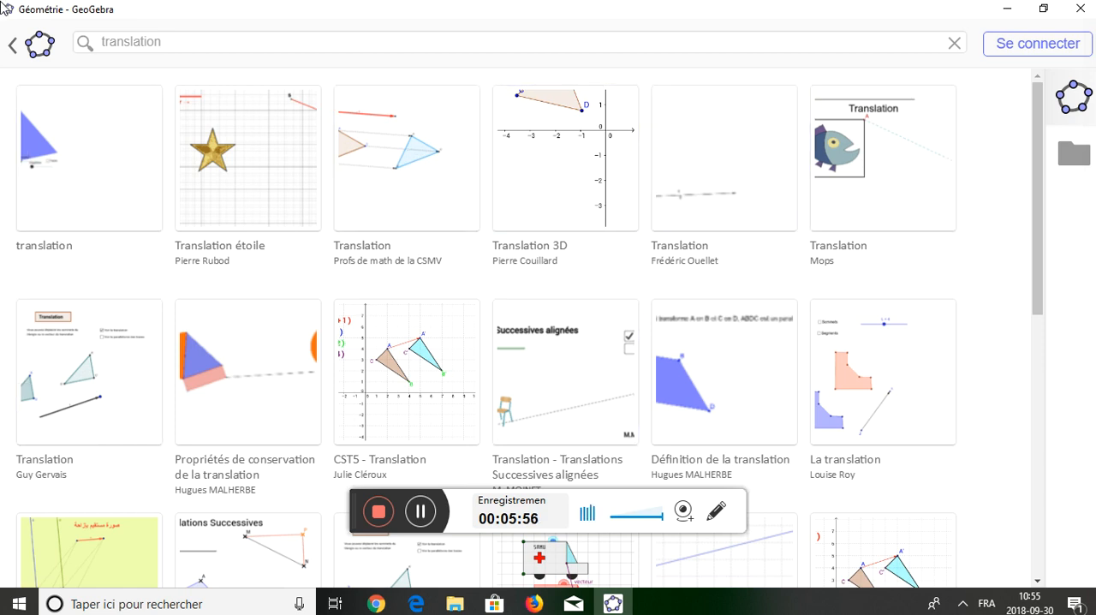
pyautogui.click(15, 48)
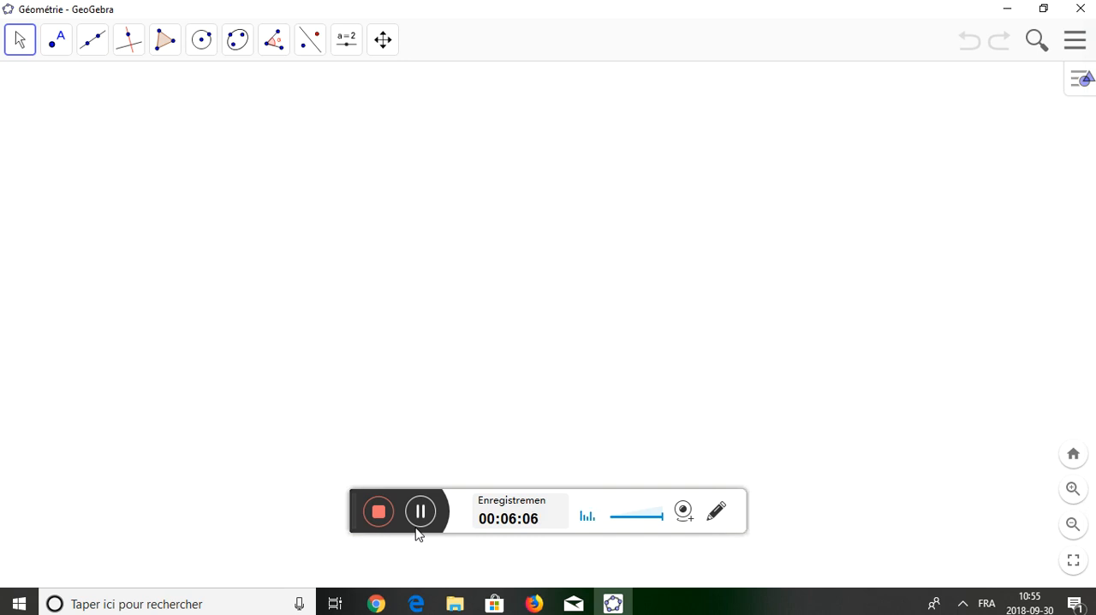
# Draw a triangle with the Polygon tool in the upper-left part of the empty construction, closing it at its apex.
pyautogui.click(168, 40)
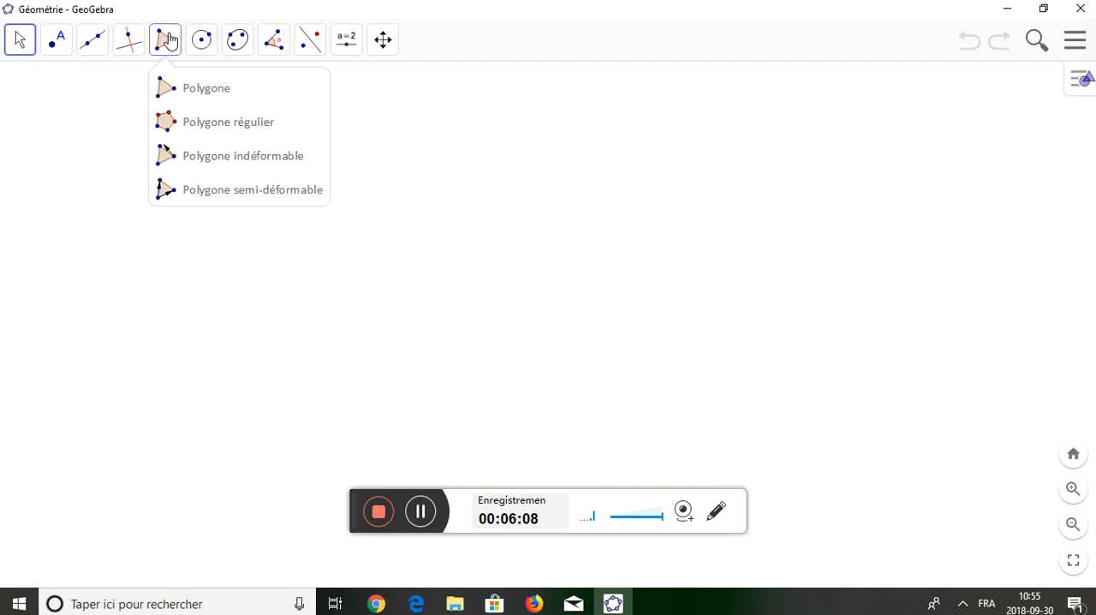
pyautogui.click(231, 89)
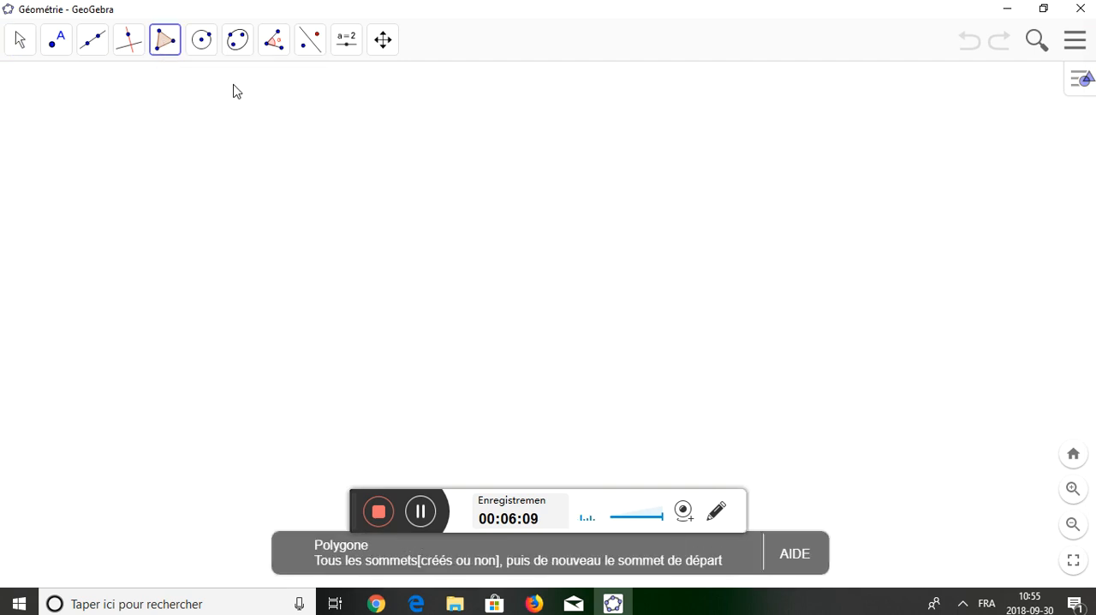
pyautogui.click(155, 156)
pyautogui.click(64, 304)
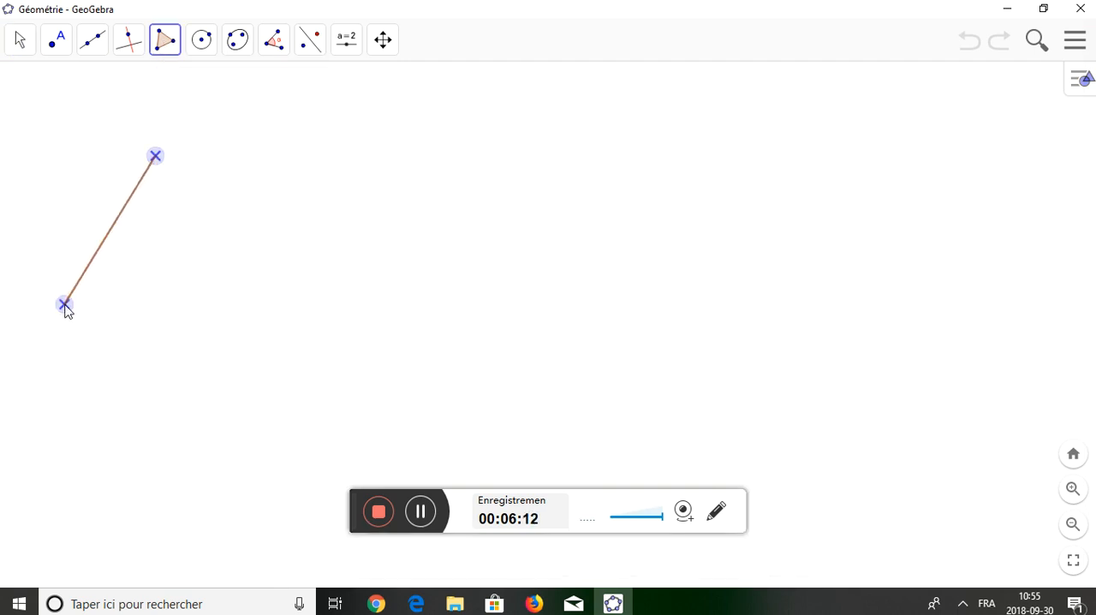
pyautogui.click(293, 297)
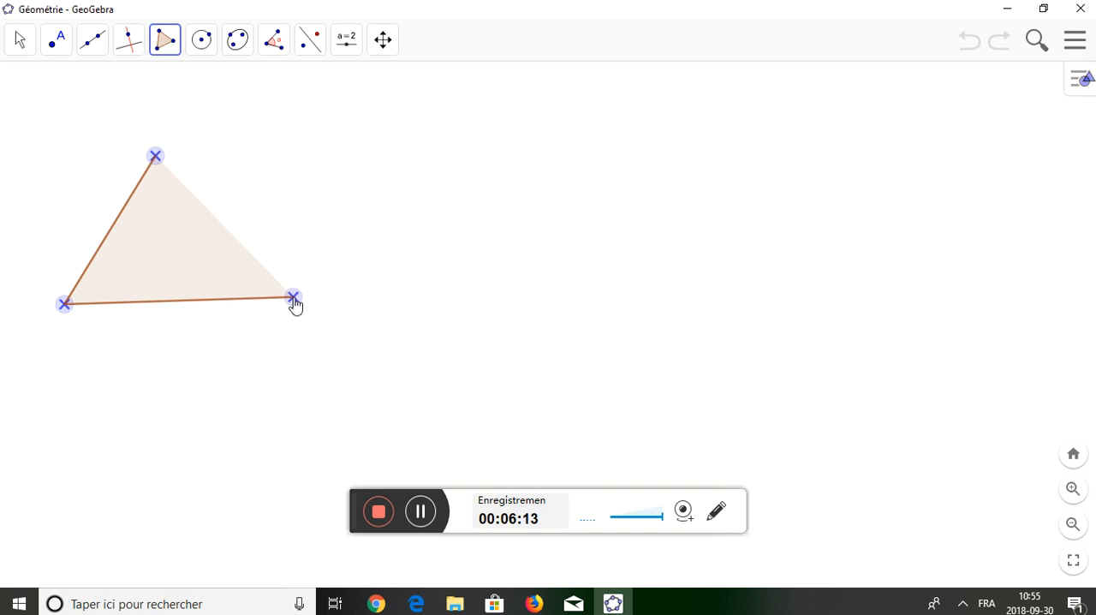
pyautogui.click(155, 163)
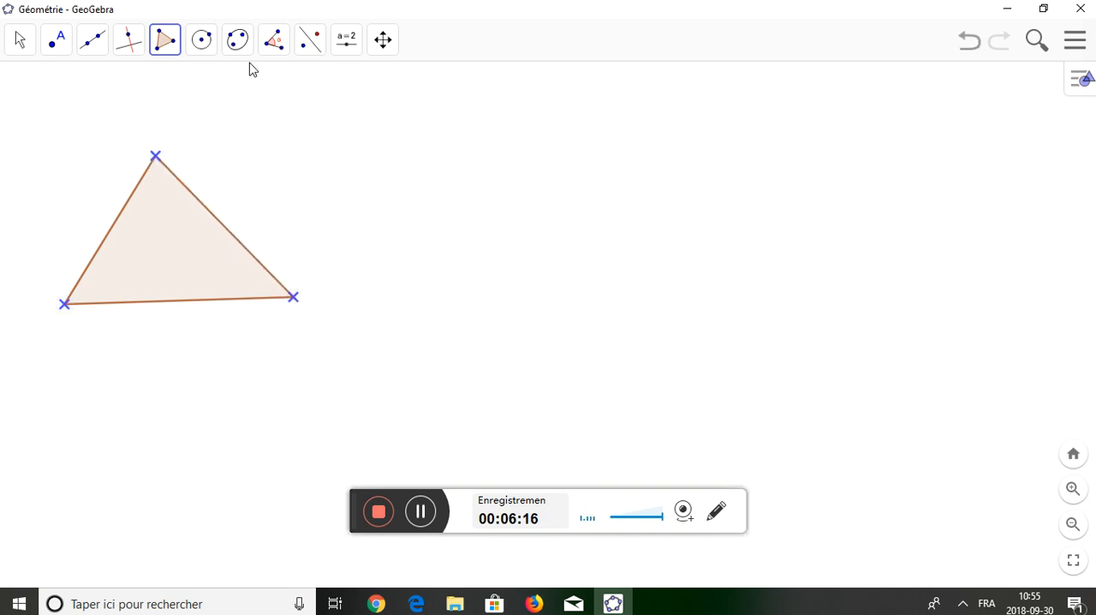
# Translate the triangle by a new, nearly horizontal vector drawn from a point above and right of it toward the right.
pyautogui.click(311, 48)
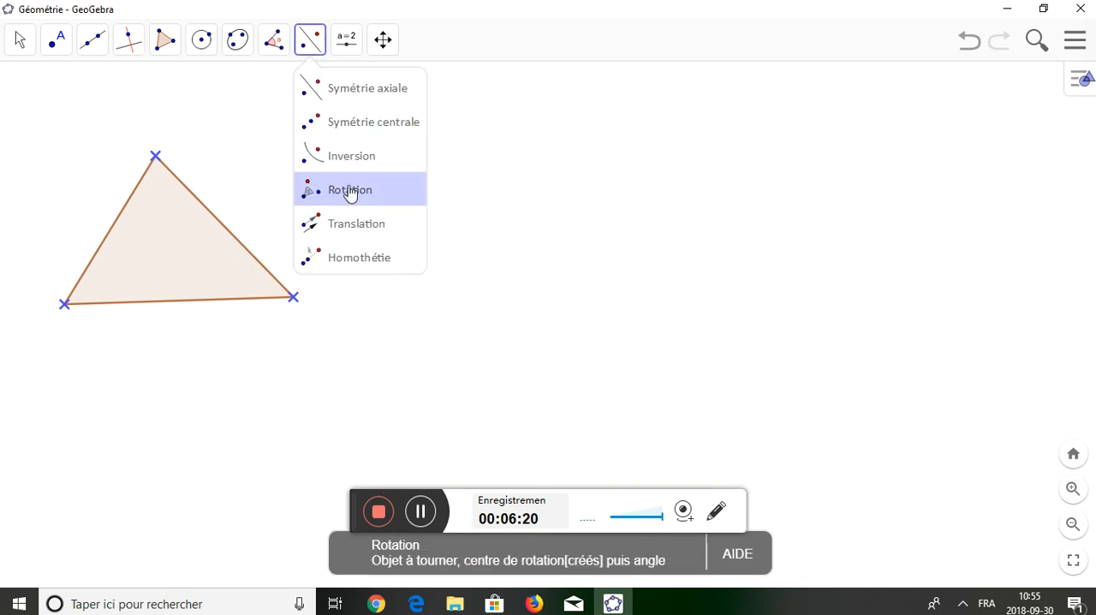
pyautogui.click(379, 229)
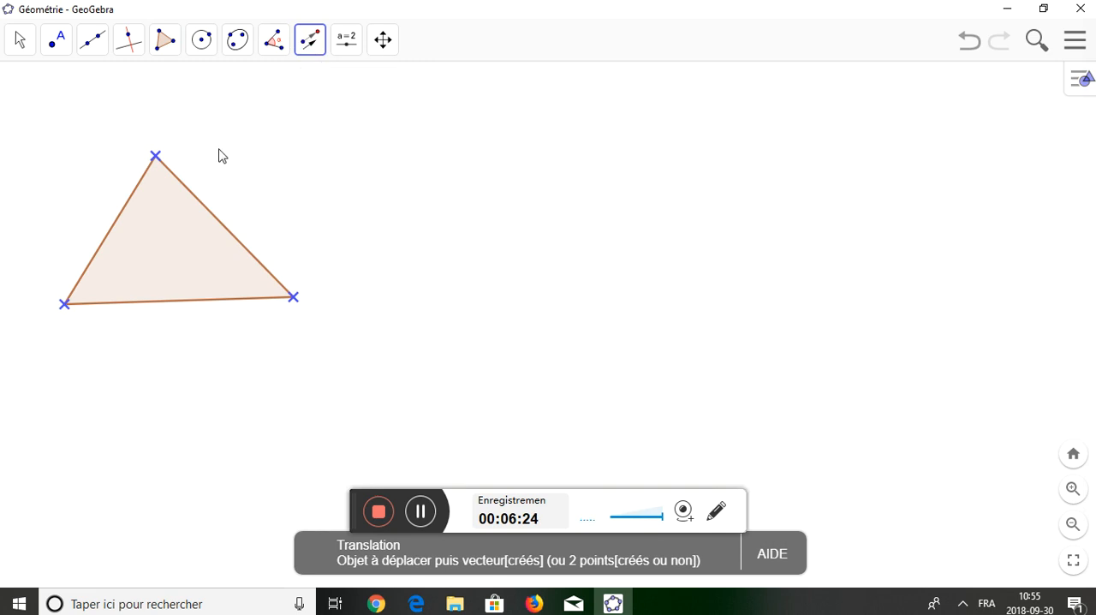
pyautogui.click(198, 248)
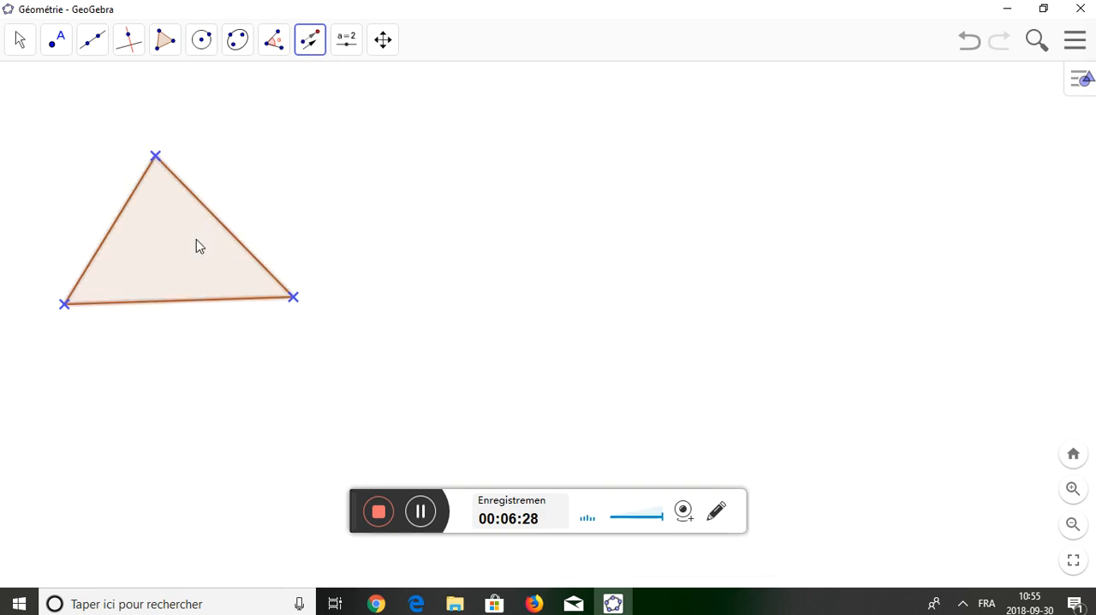
pyautogui.click(304, 138)
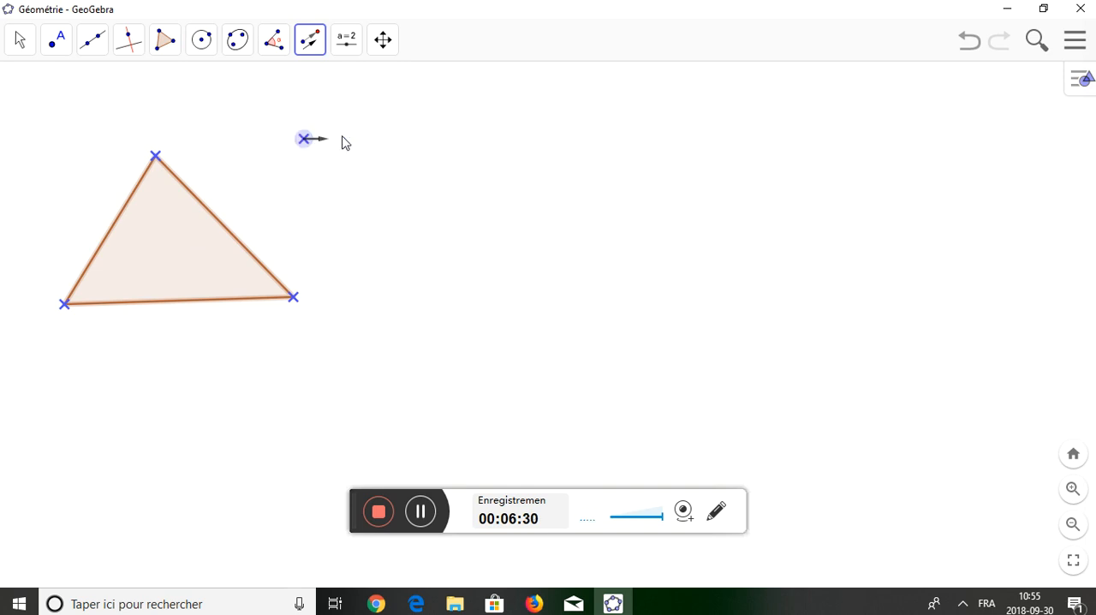
pyautogui.click(493, 119)
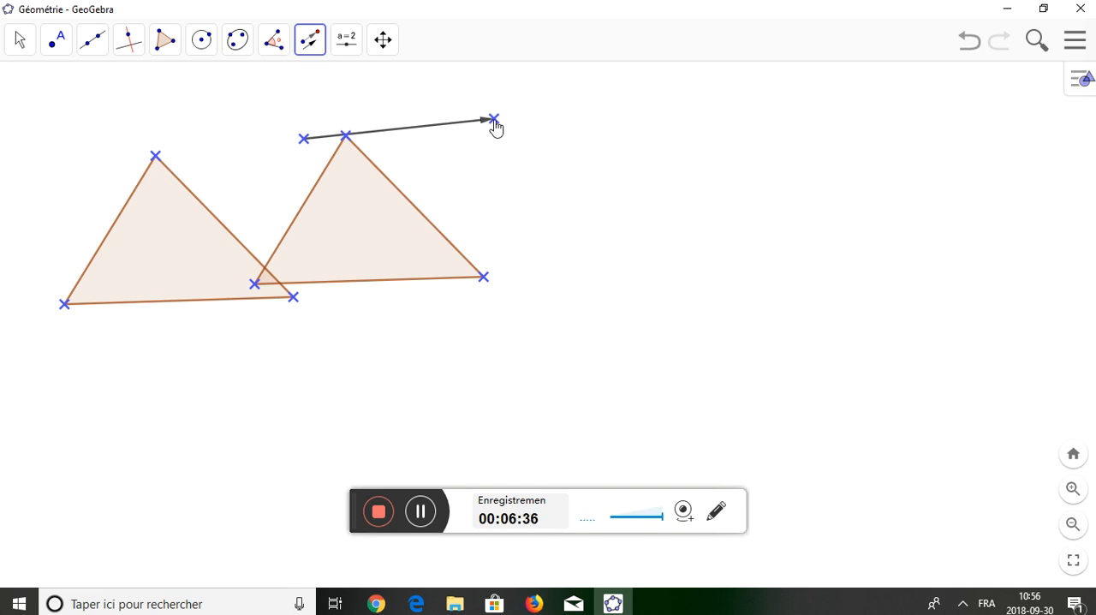
pyautogui.click(494, 119)
# Move the vector's endpoint leftward across the original triangle, then far right until the image triangle is clear of the original.
pyautogui.click(22, 48)
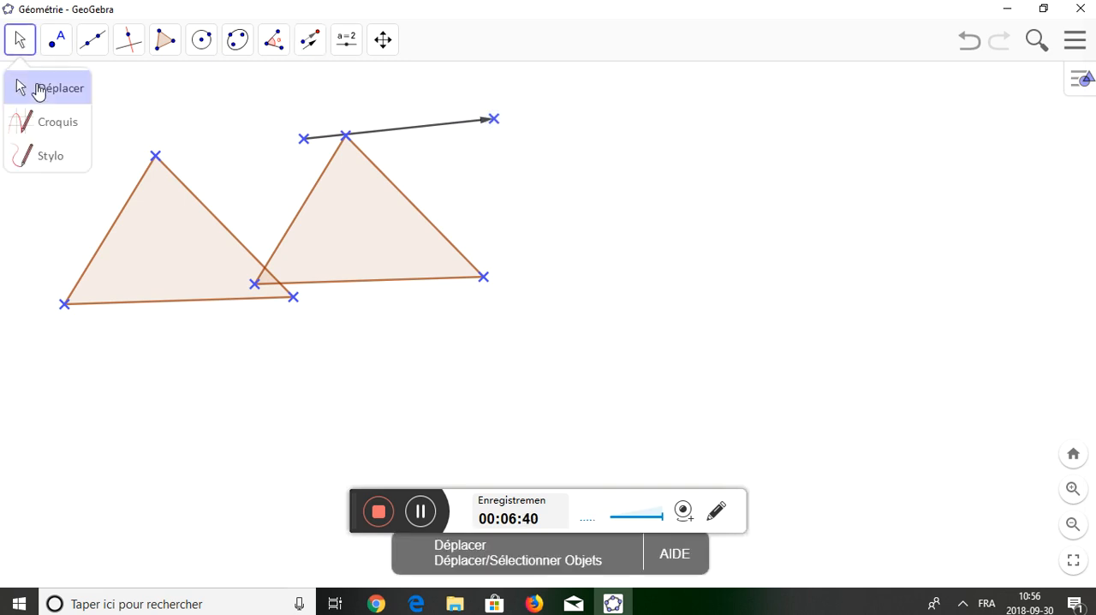
pyautogui.click(38, 90)
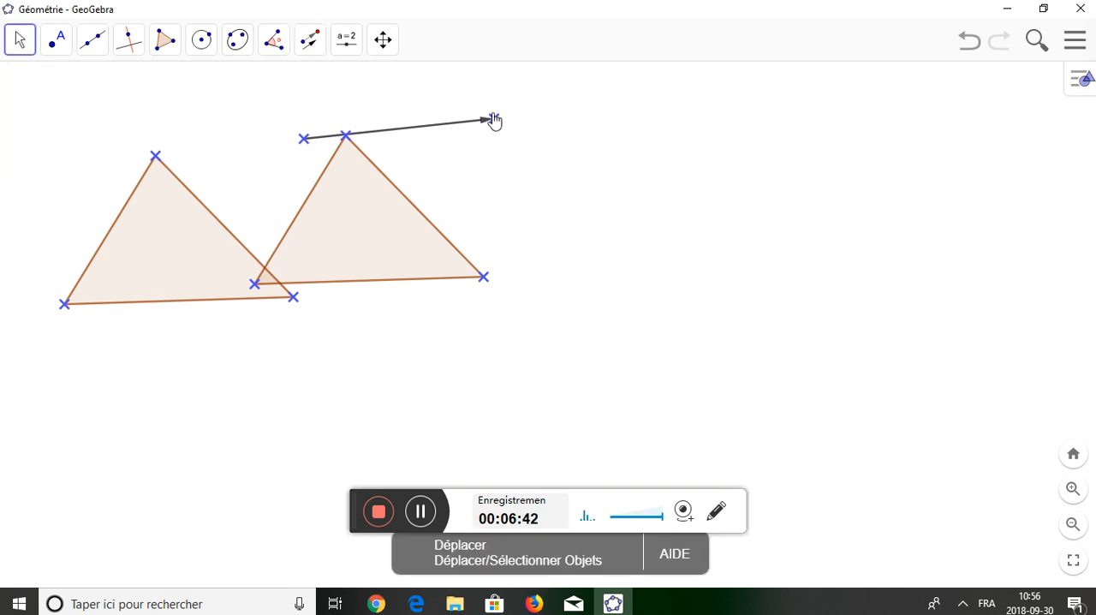
pyautogui.moveTo(496, 127); pyautogui.dragTo(107, 215)
pyautogui.moveTo(172, 211); pyautogui.dragTo(701, 176)
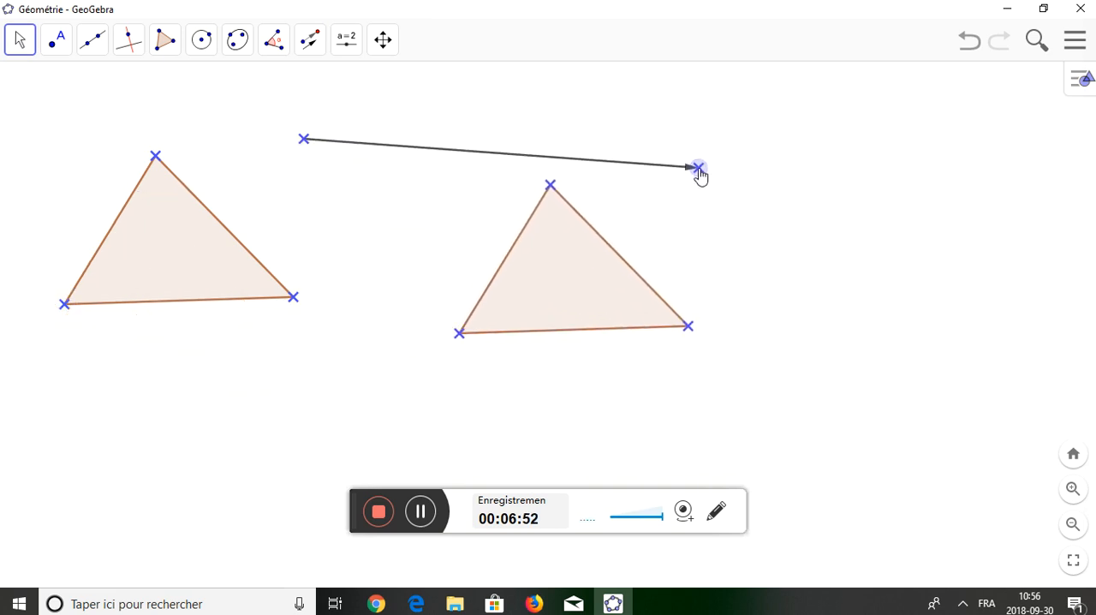
# Reverse the vector by moving its endpoint left of its start, placing the image triangle entirely left of the original.
pyautogui.click(1073, 524)
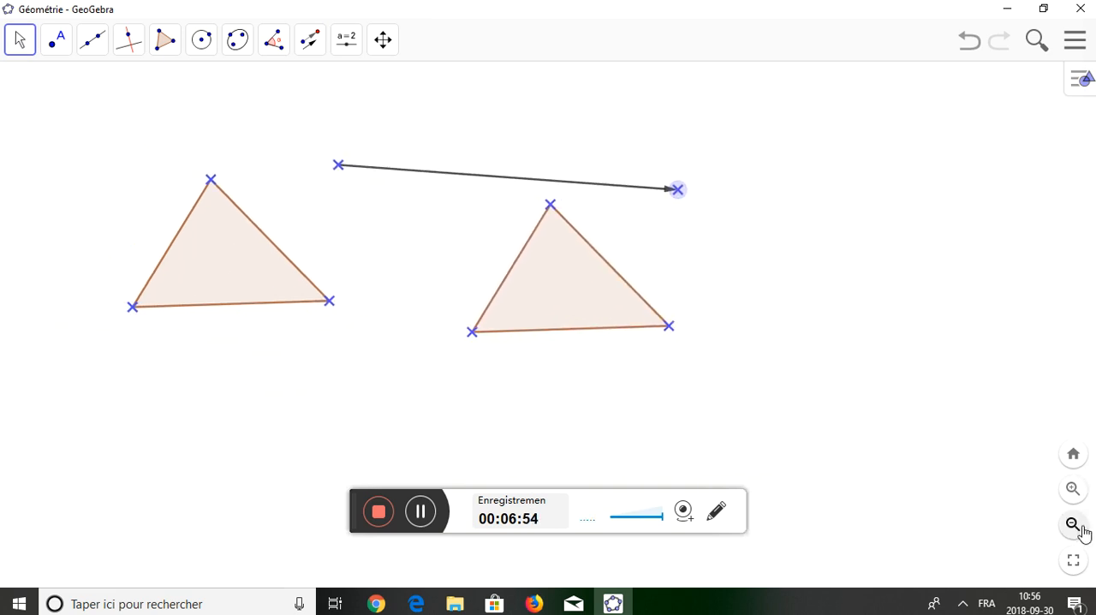
pyautogui.moveTo(220, 431); pyautogui.dragTo(352, 425)
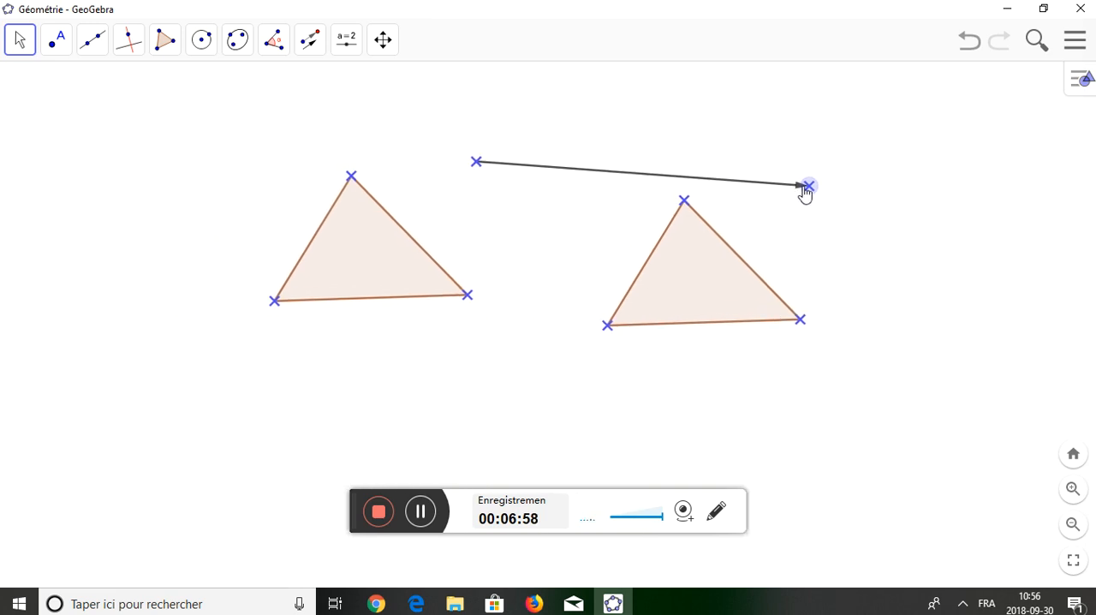
pyautogui.moveTo(808, 188); pyautogui.dragTo(232, 190)
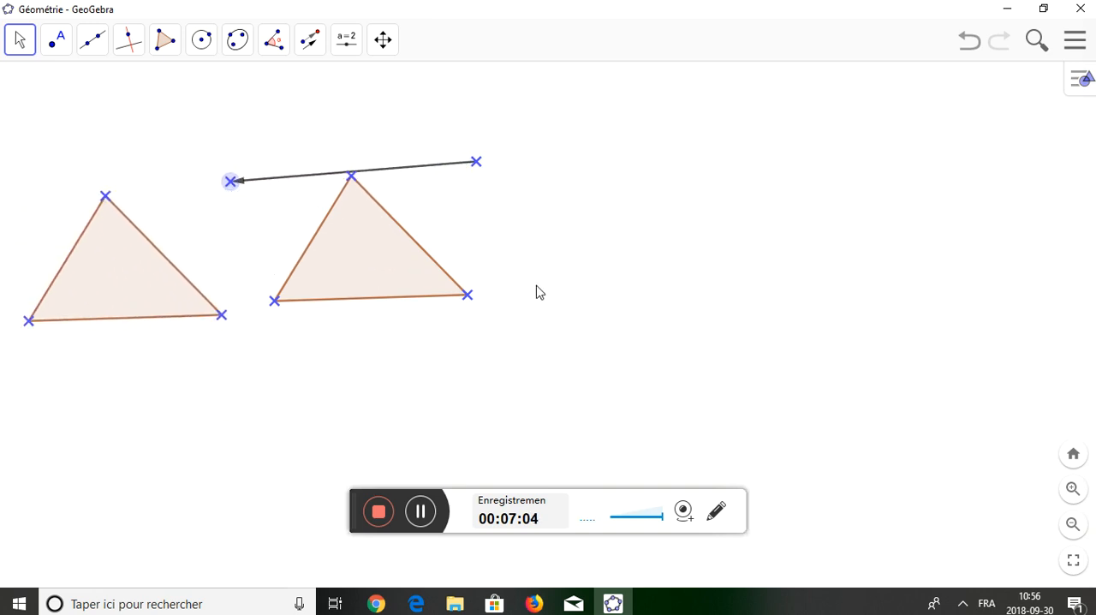
# Adjust the vector's endpoint so the image triangle meets the original at its lower-left vertex, then at its lower-right vertex.
pyautogui.moveTo(538, 291)
pyautogui.mouseDown()
pyautogui.moveTo(399, 194)
pyautogui.moveTo(318, 162)
pyautogui.mouseUp()
pyautogui.moveTo(389, 206); pyautogui.dragTo(610, 285)
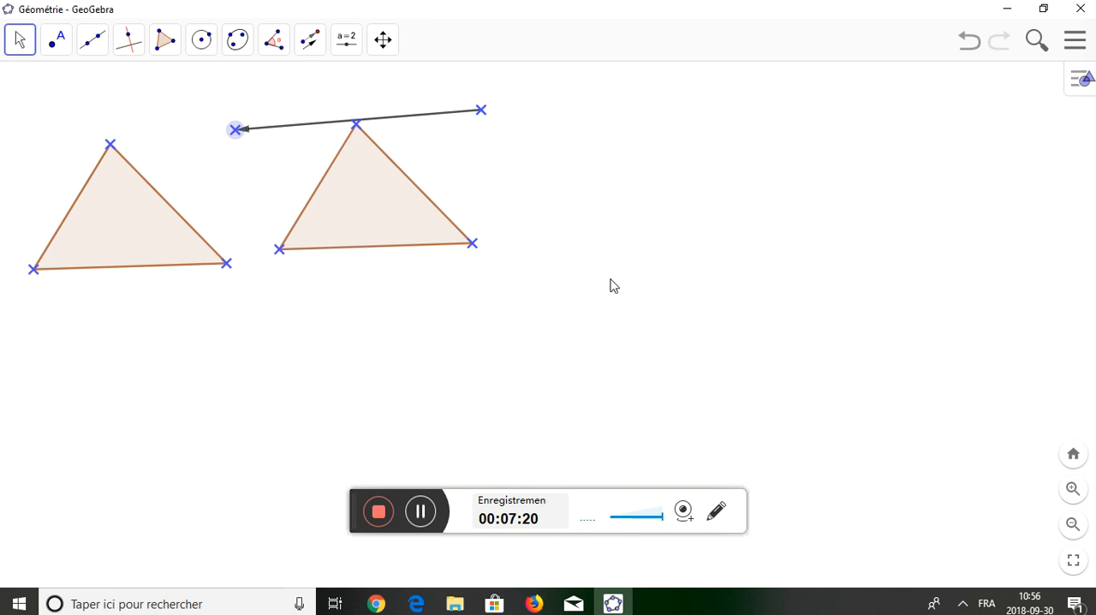
pyautogui.moveTo(236, 130); pyautogui.dragTo(290, 124)
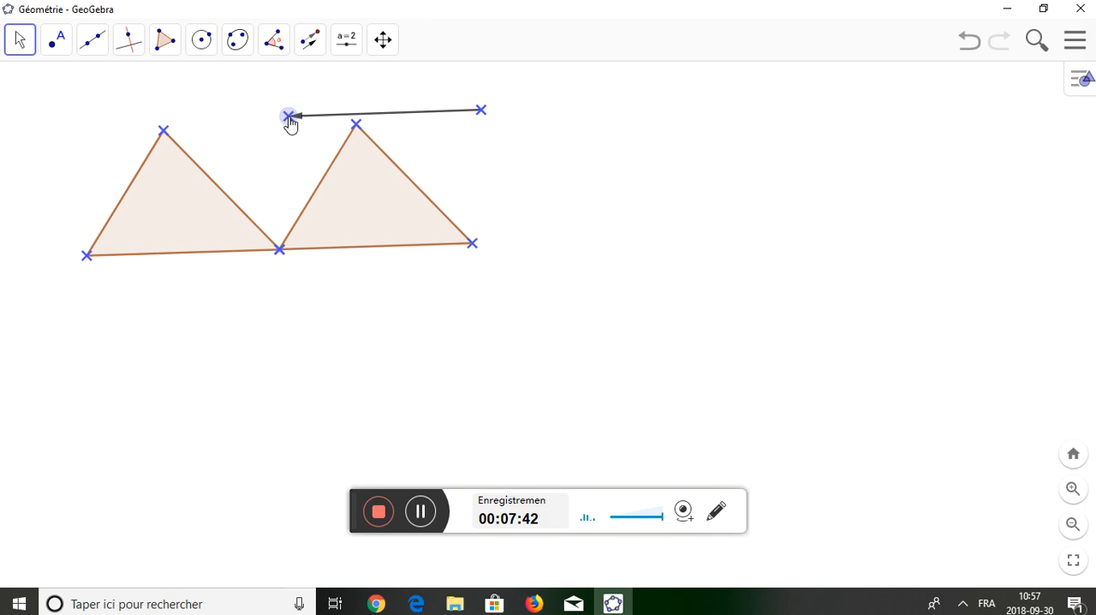
pyautogui.moveTo(289, 123); pyautogui.dragTo(678, 111)
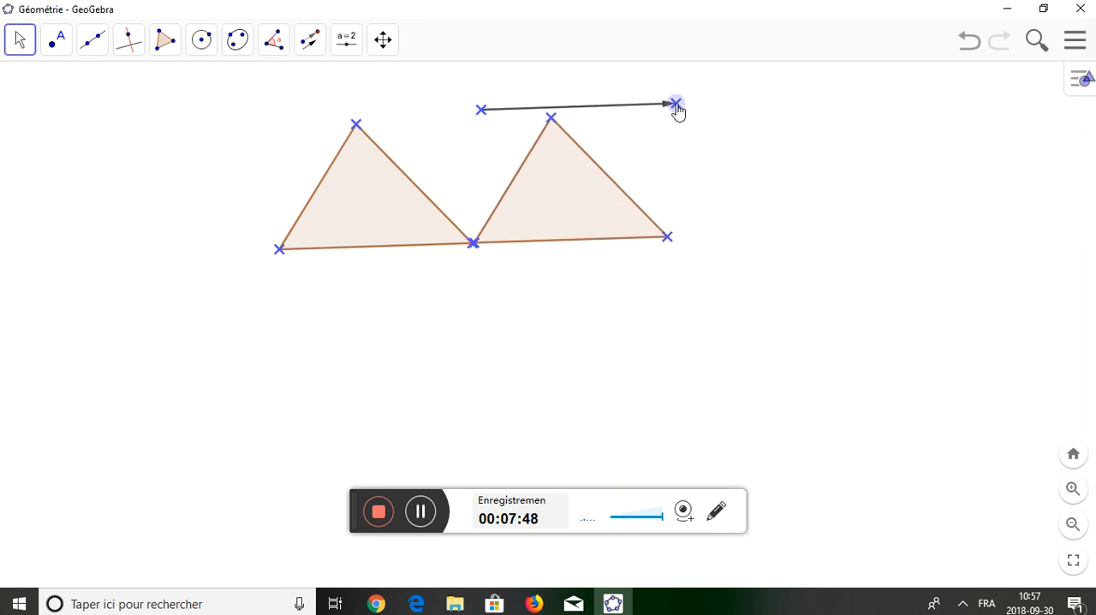